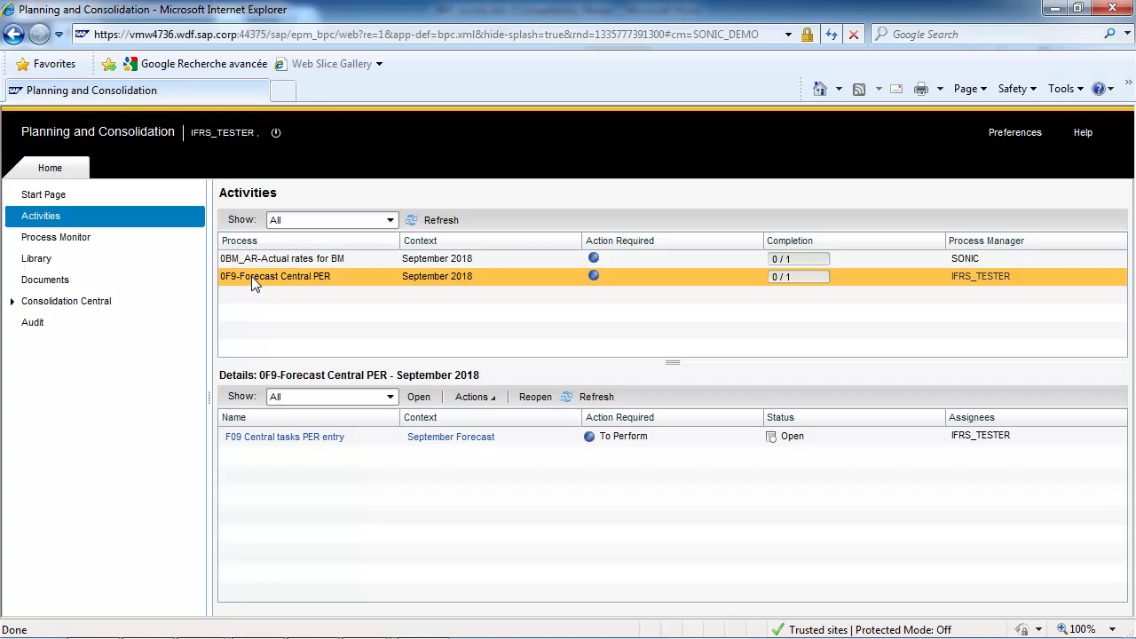
Open the F09 Central tasks PER entry activity and list its five preparatory tasks
click(306, 437)
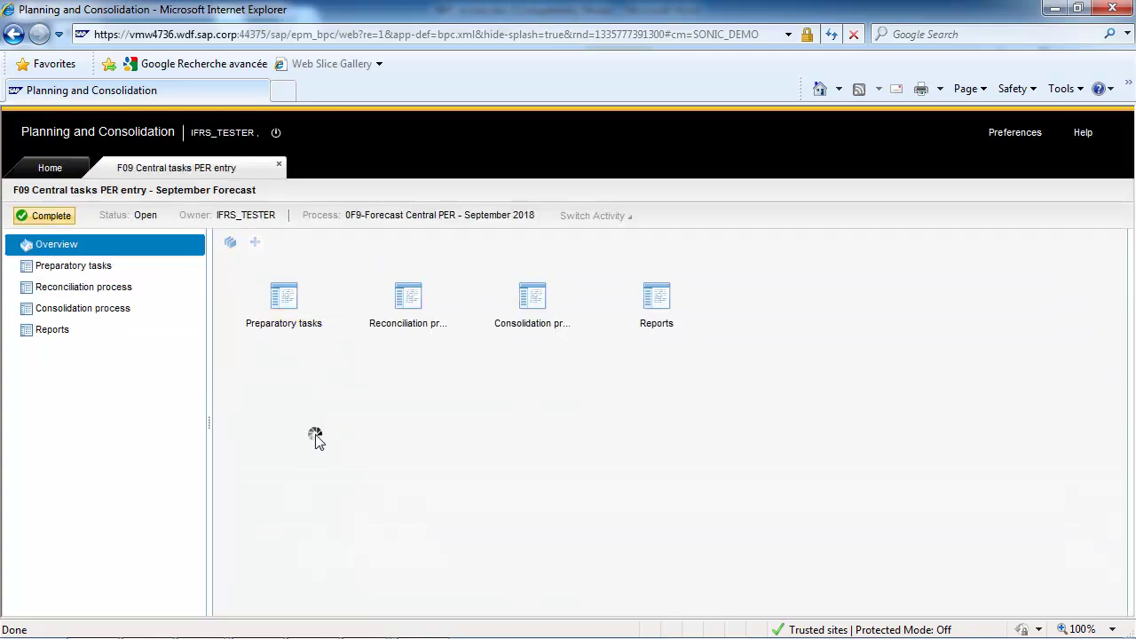
click(86, 271)
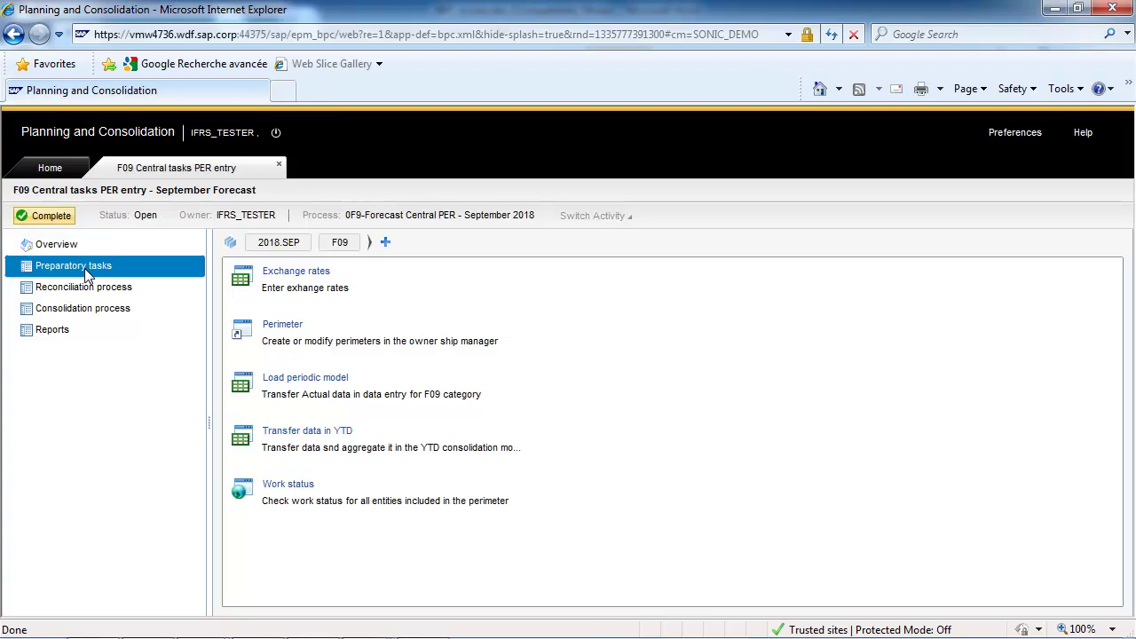
Run the Load periodic model package for 2018.SEP immediately on the server
click(328, 382)
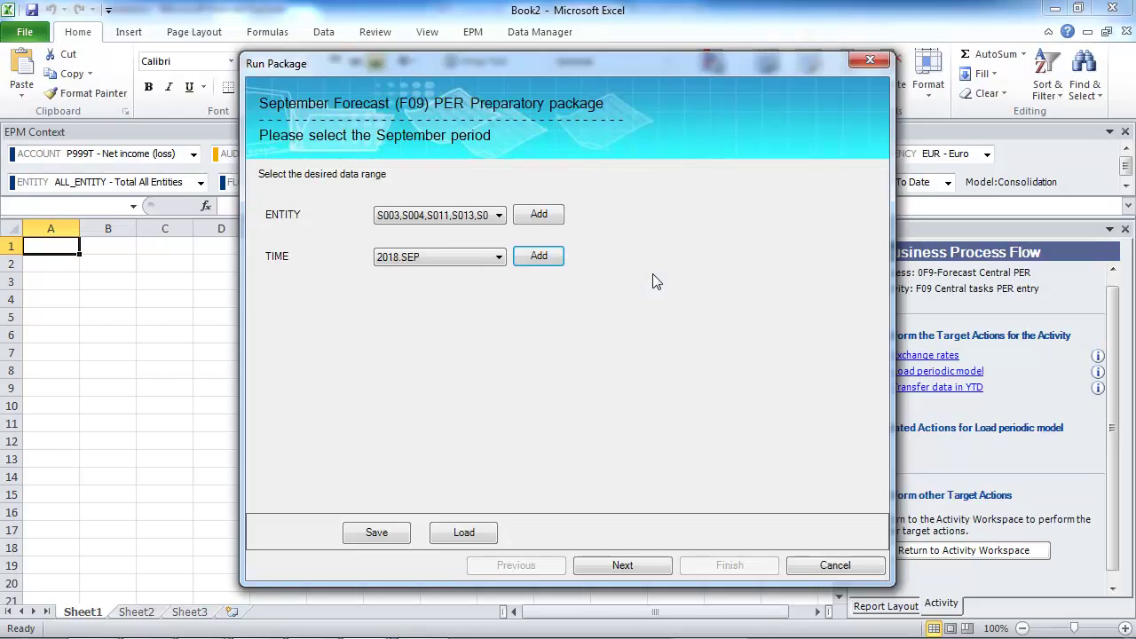
click(636, 566)
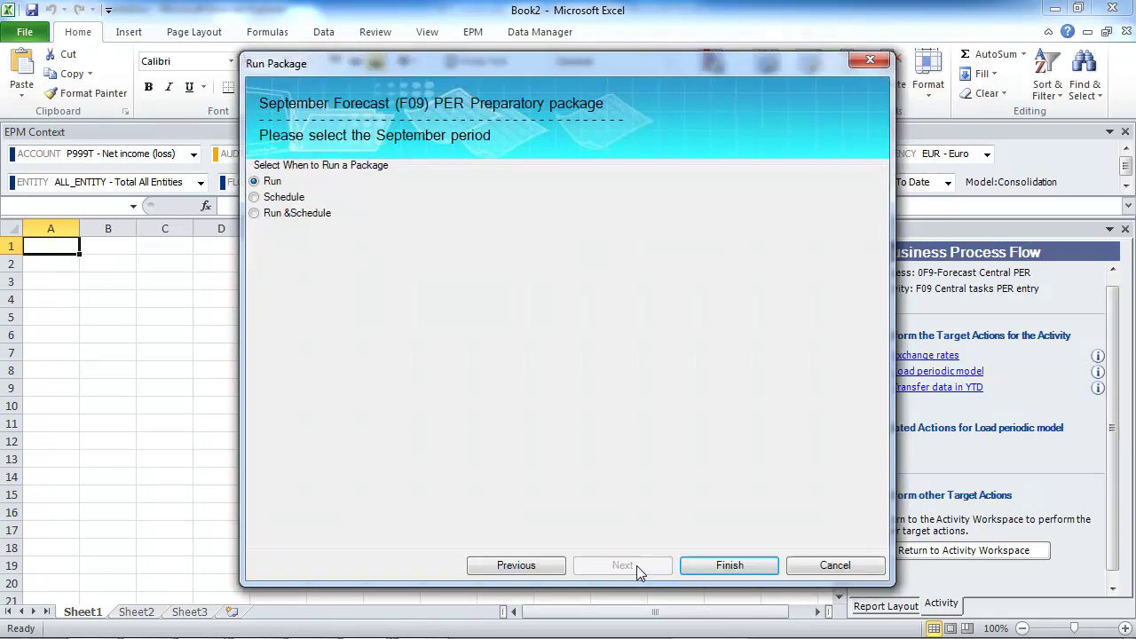
click(733, 566)
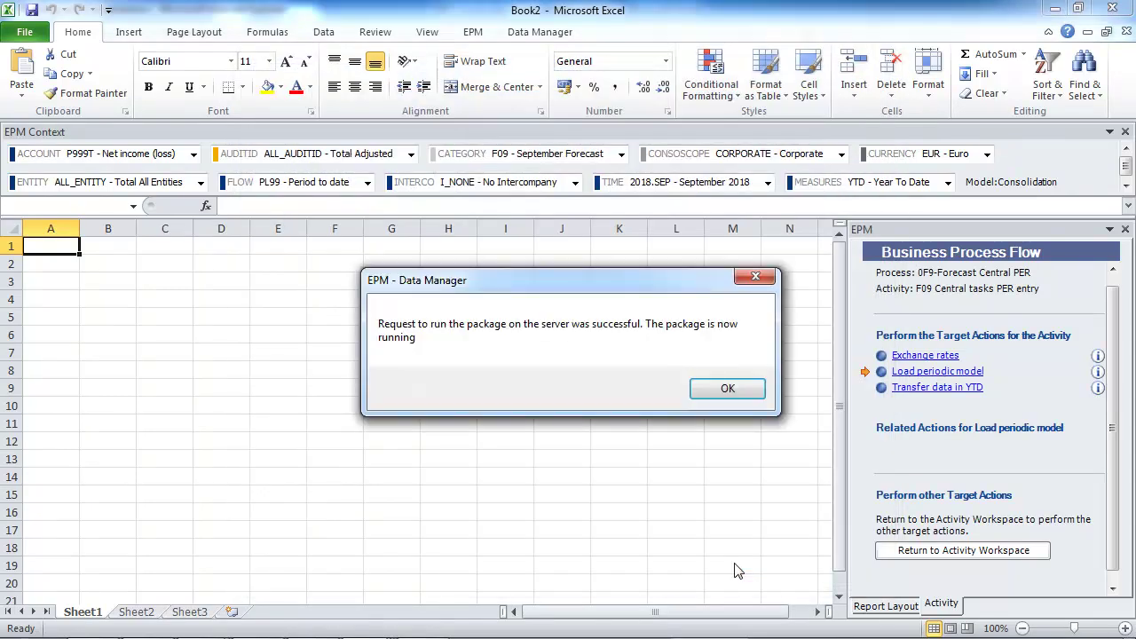
Dismiss the package message and log on to NetWeaver with the other user's credentials
click(728, 390)
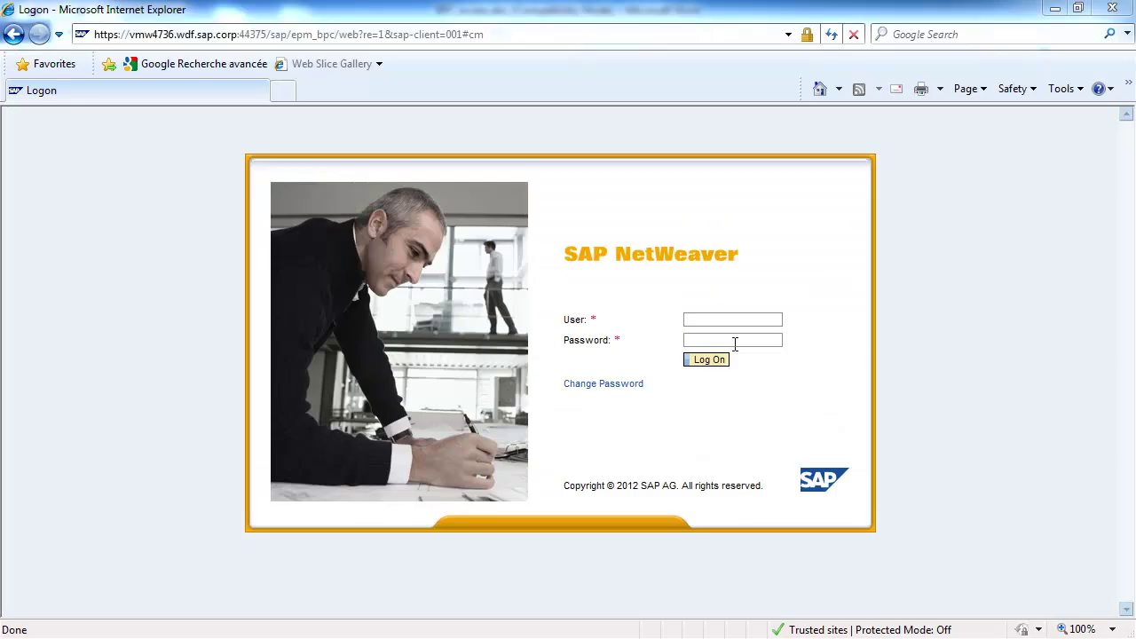
text(LOCALU)
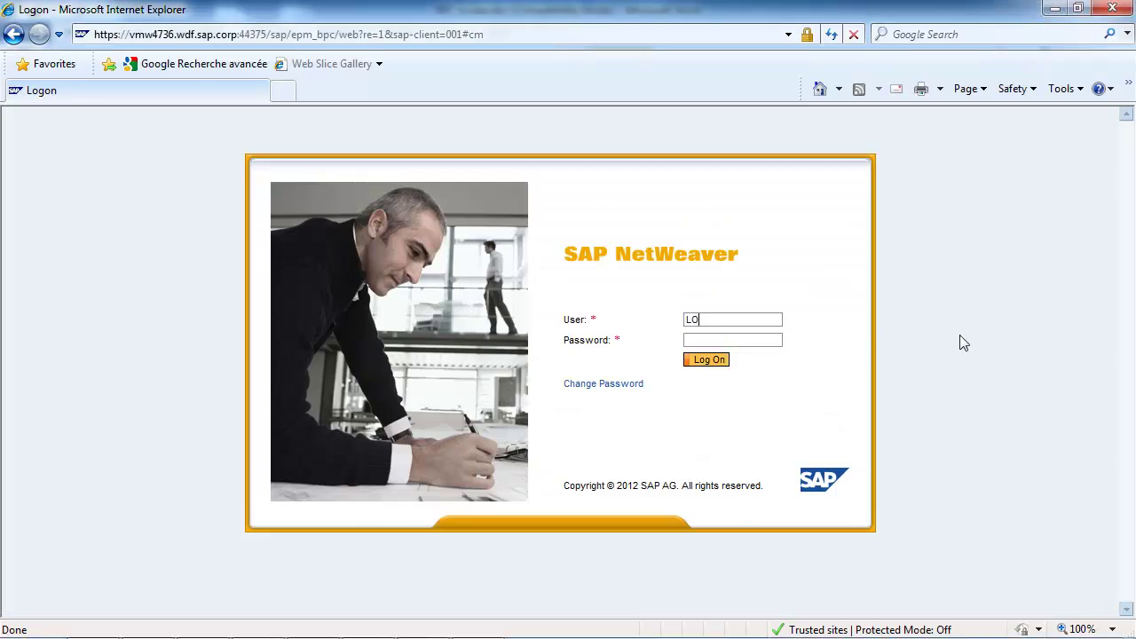
text(SERabcdefg)
key(Return)
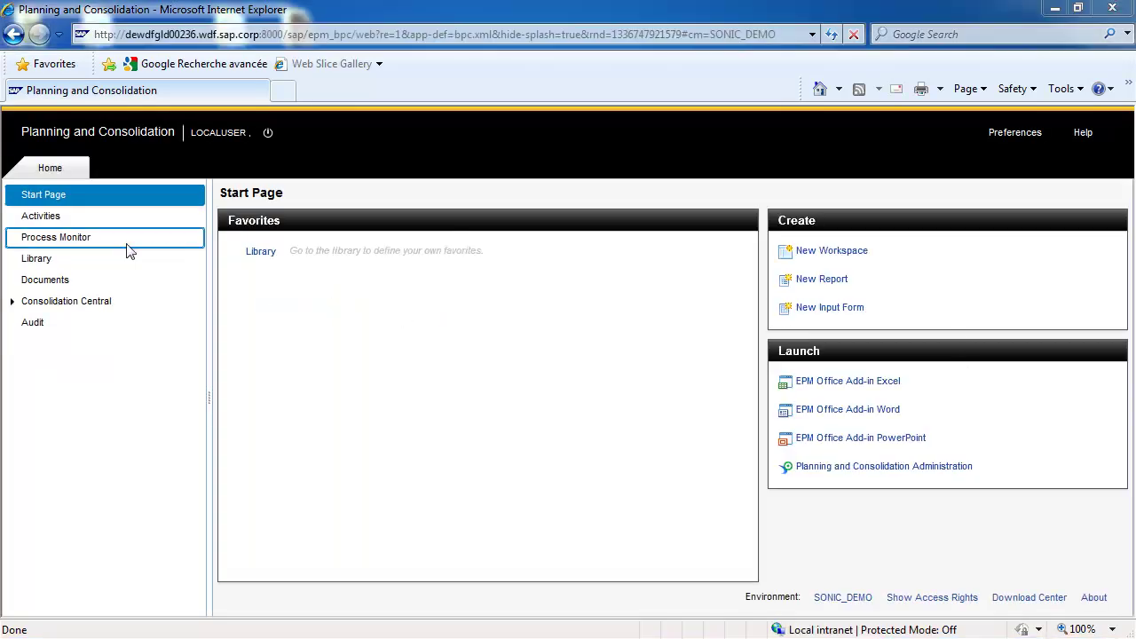
Open the Balances entry form for Global testing - USA 20 under 0F09-Forecast Local PER
click(50, 216)
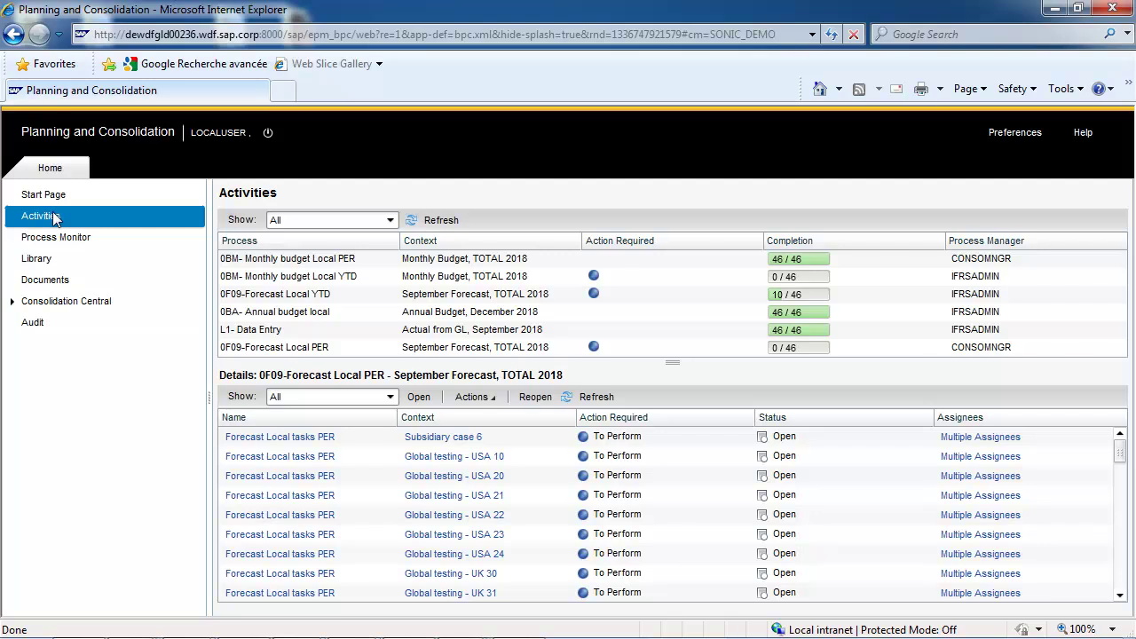
click(328, 351)
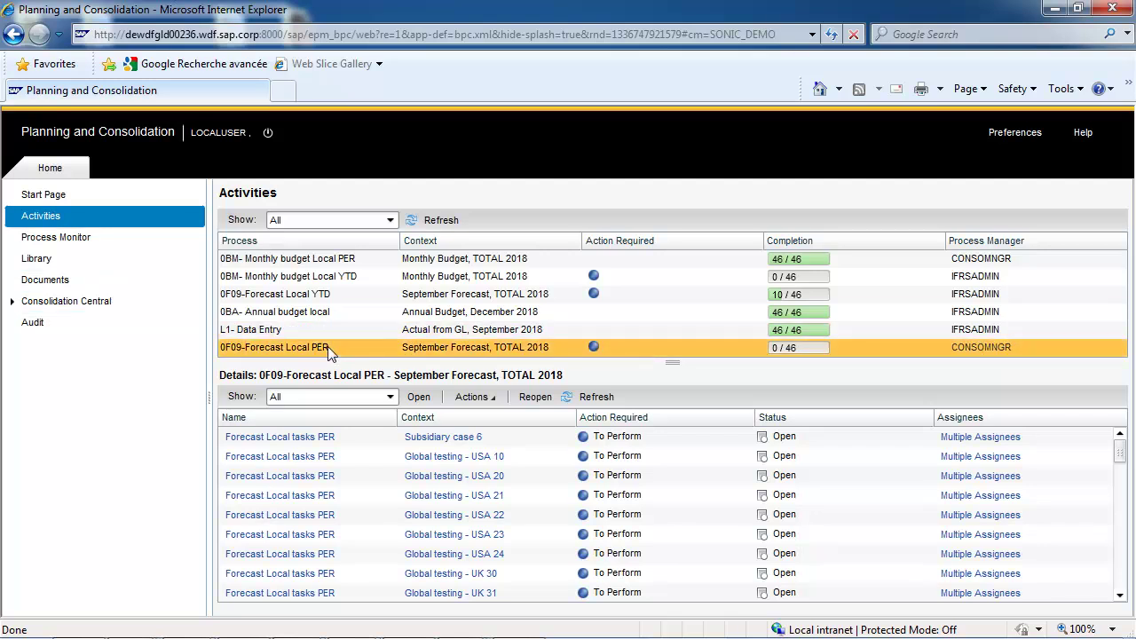
click(486, 479)
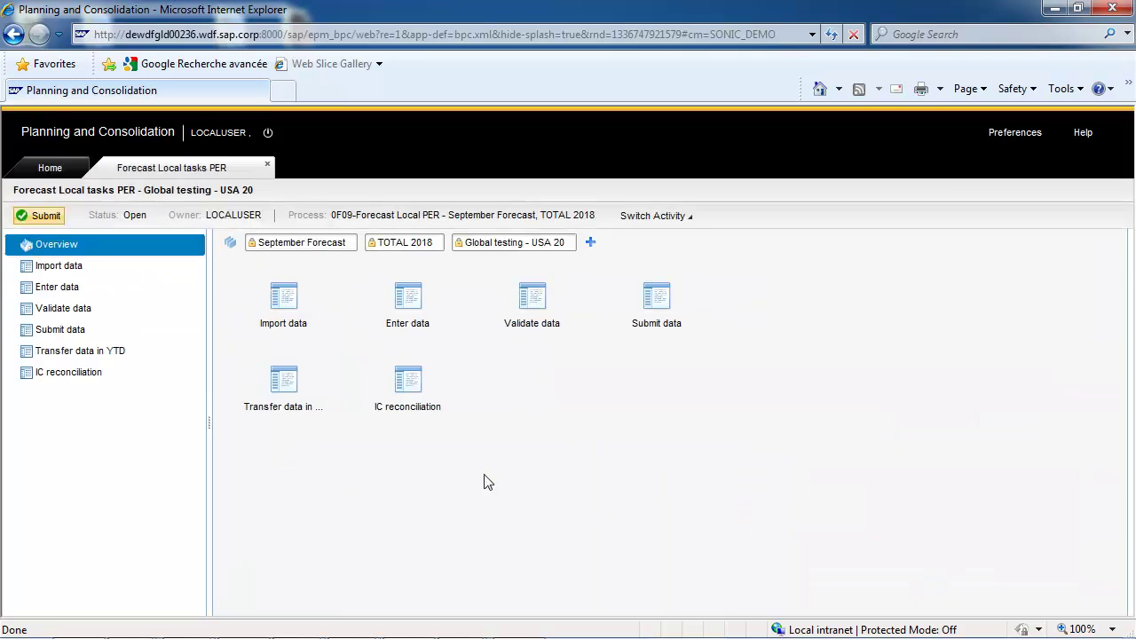
click(69, 289)
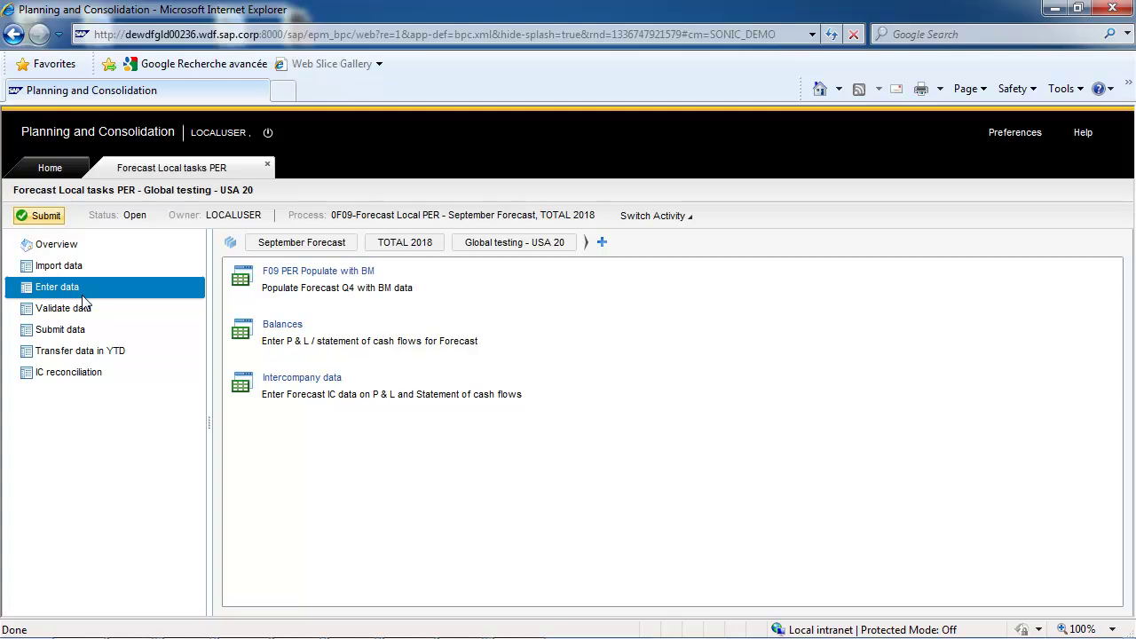
click(291, 328)
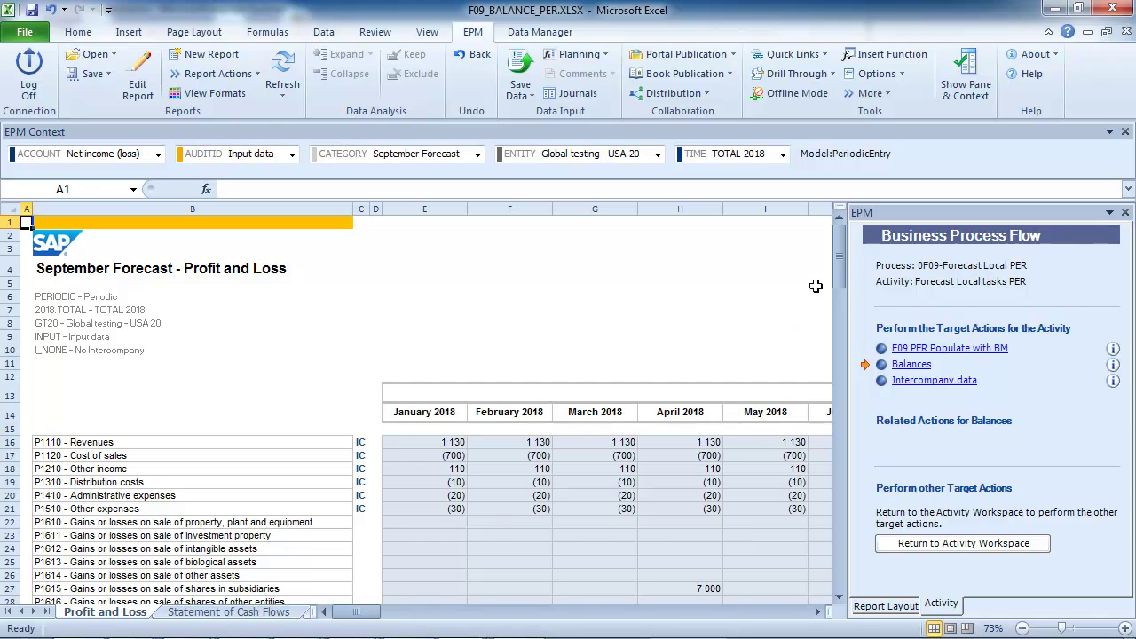
Run the F09 PER Populate with BM package for GT20 and 2018.DEC immediately
mouse_move(840, 258)
mouse_down()
mouse_move(850, 322)
mouse_move(848, 259)
mouse_up()
drag(365, 614, 383, 617)
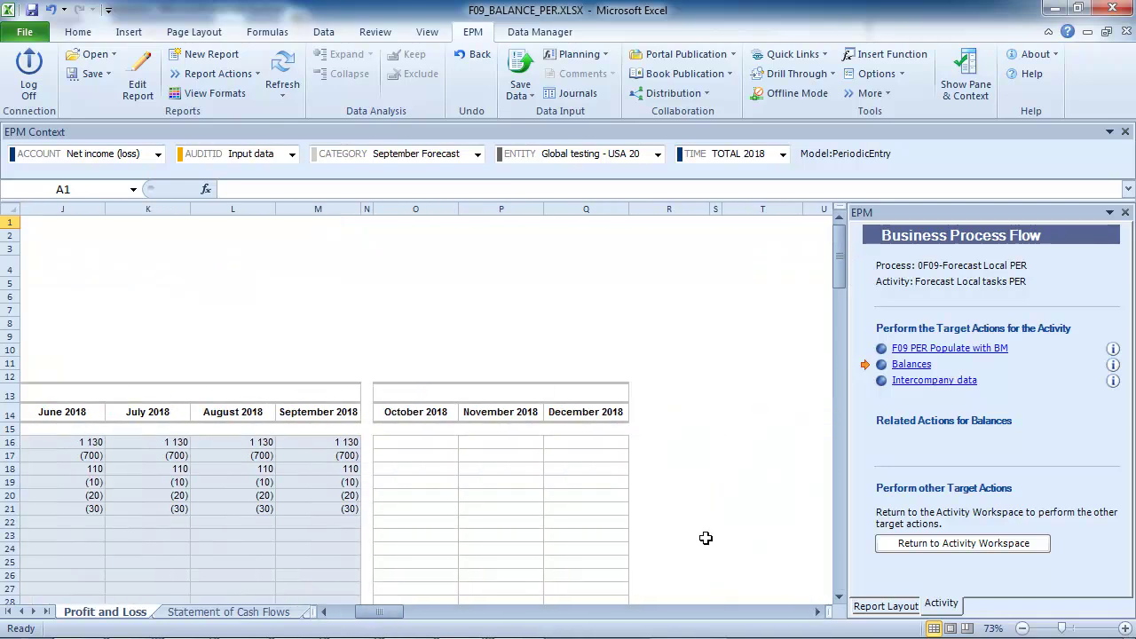
click(932, 348)
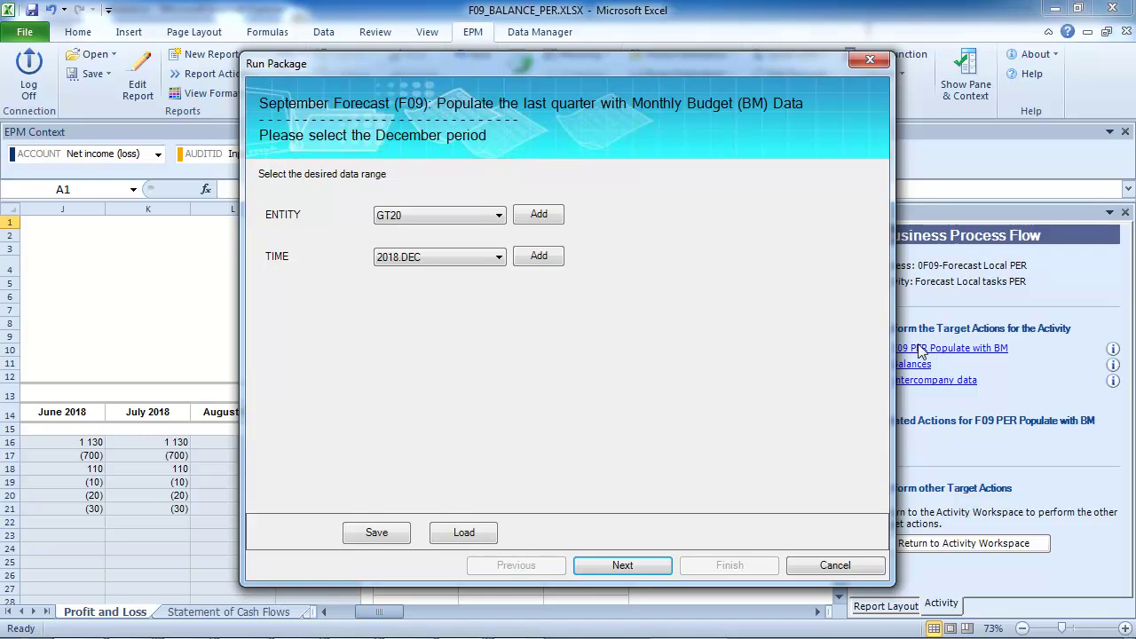
click(638, 565)
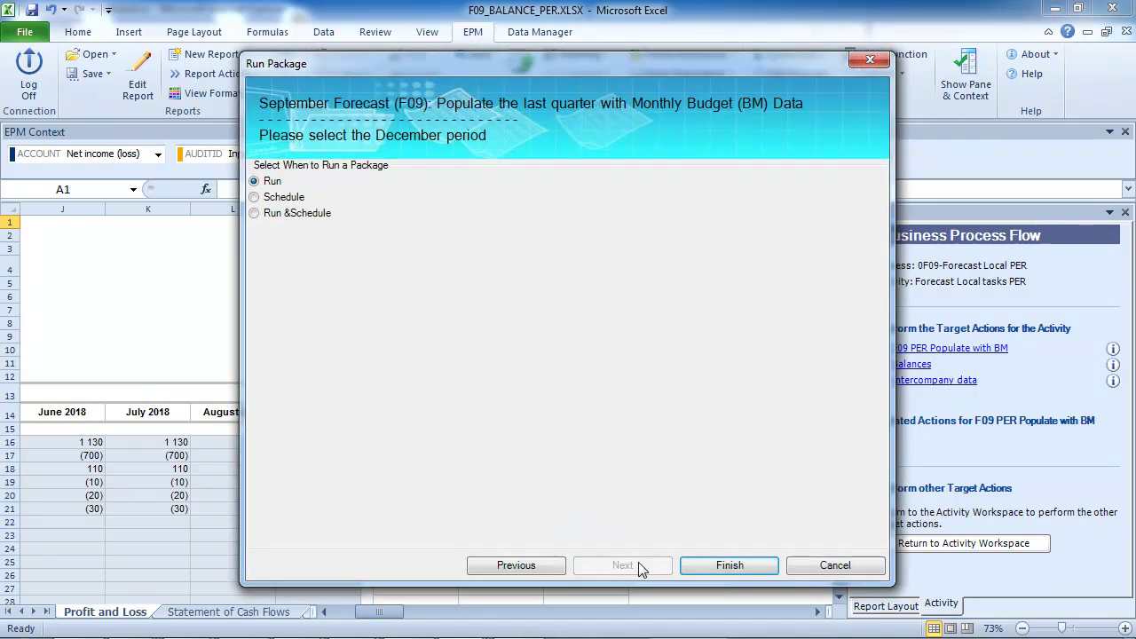
click(715, 567)
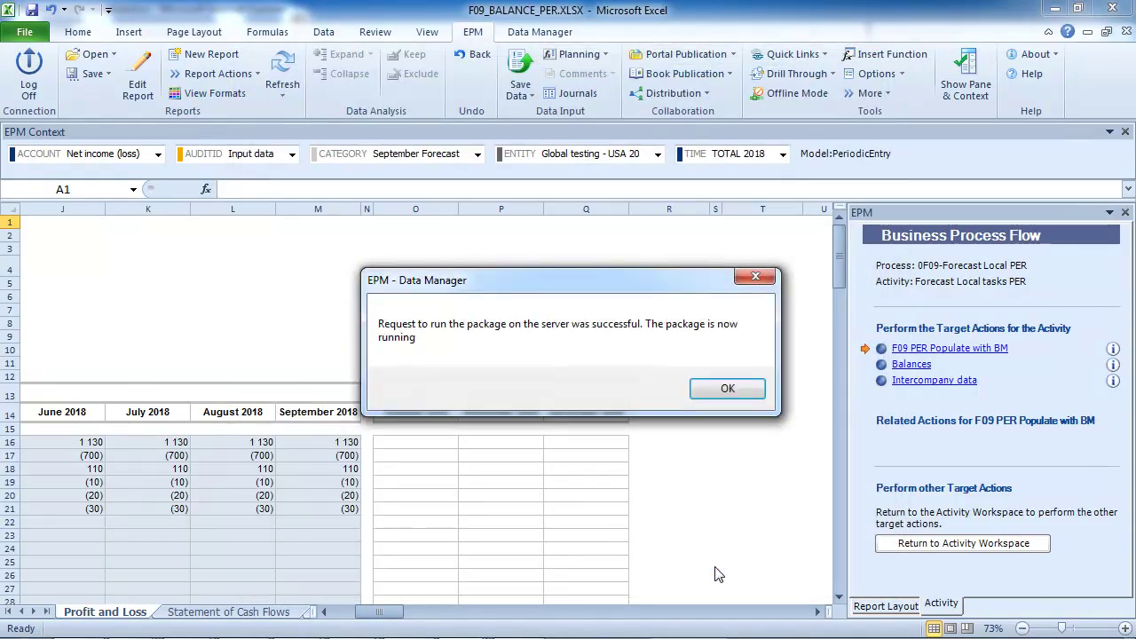
click(721, 389)
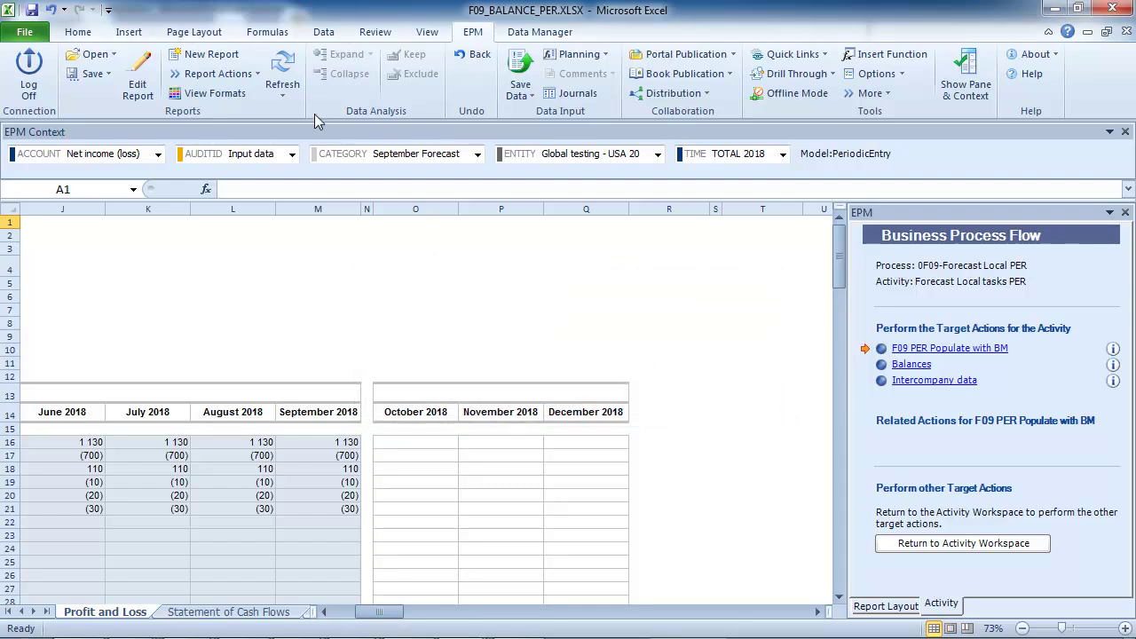
Refresh the workbook, review the October–December 2018 Profit and Loss figures, then view Statement of Cash Flows
click(282, 89)
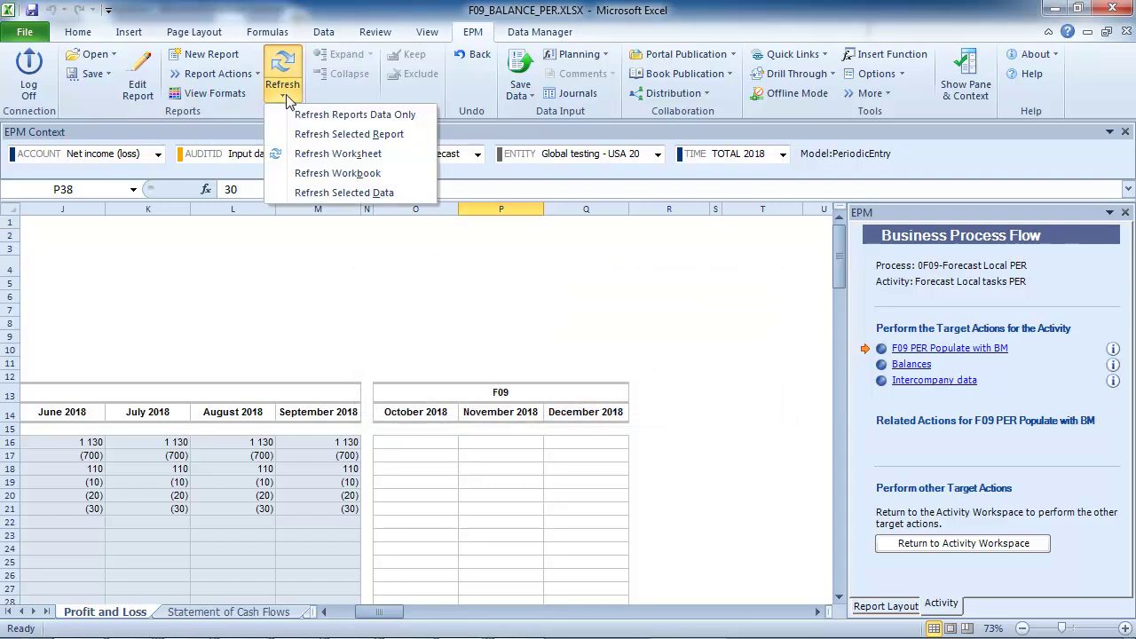
click(324, 173)
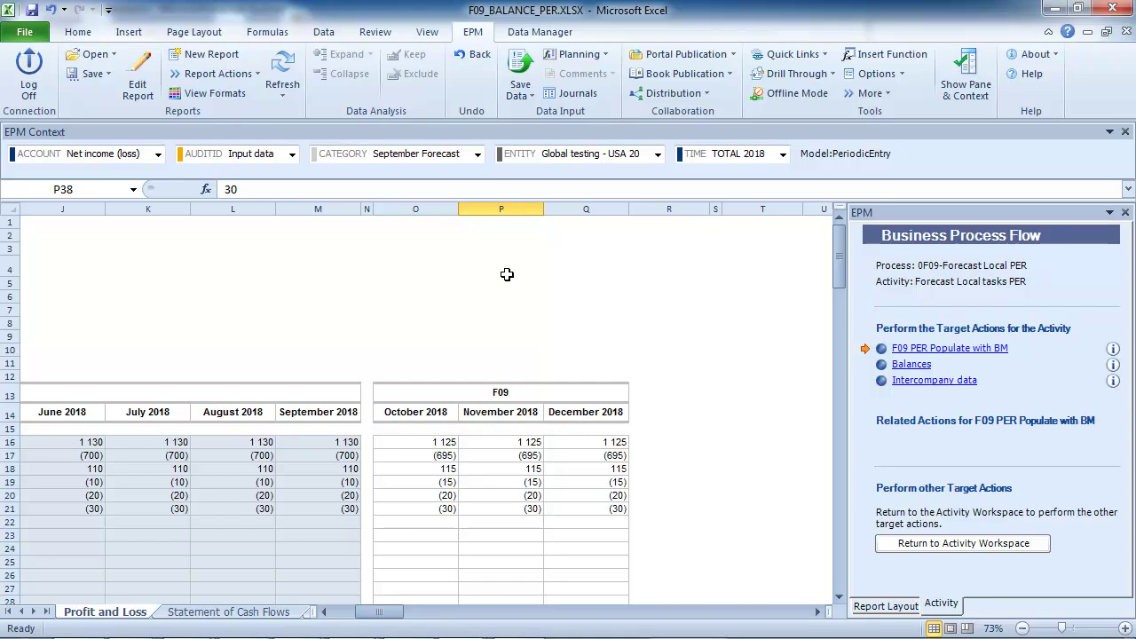
click(839, 596)
click(839, 597)
click(839, 596)
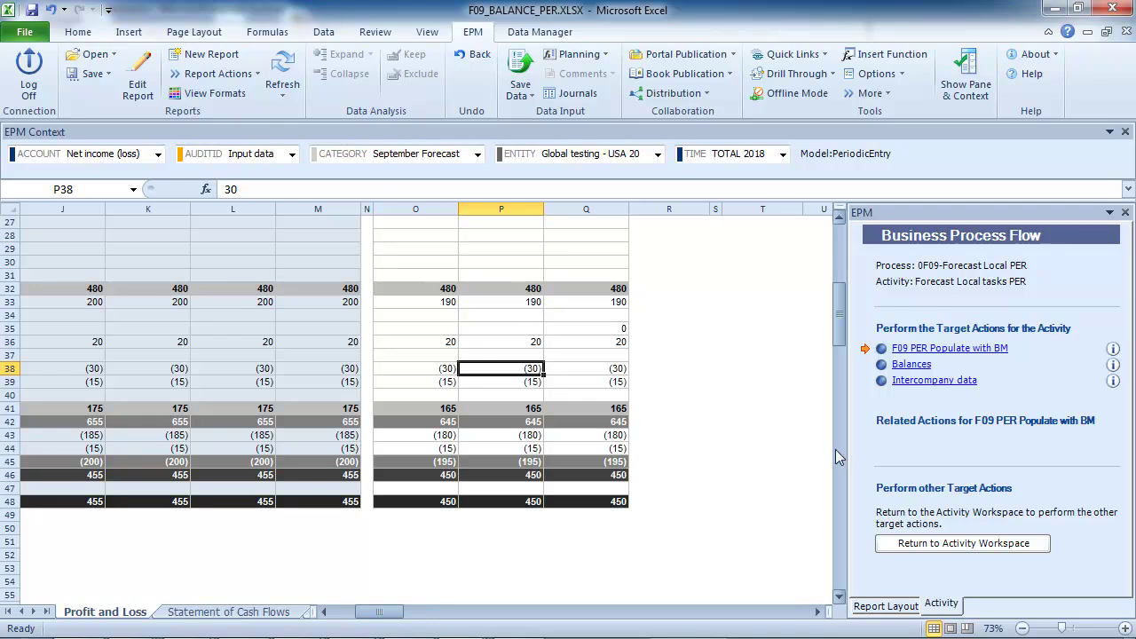
drag(839, 346, 839, 266)
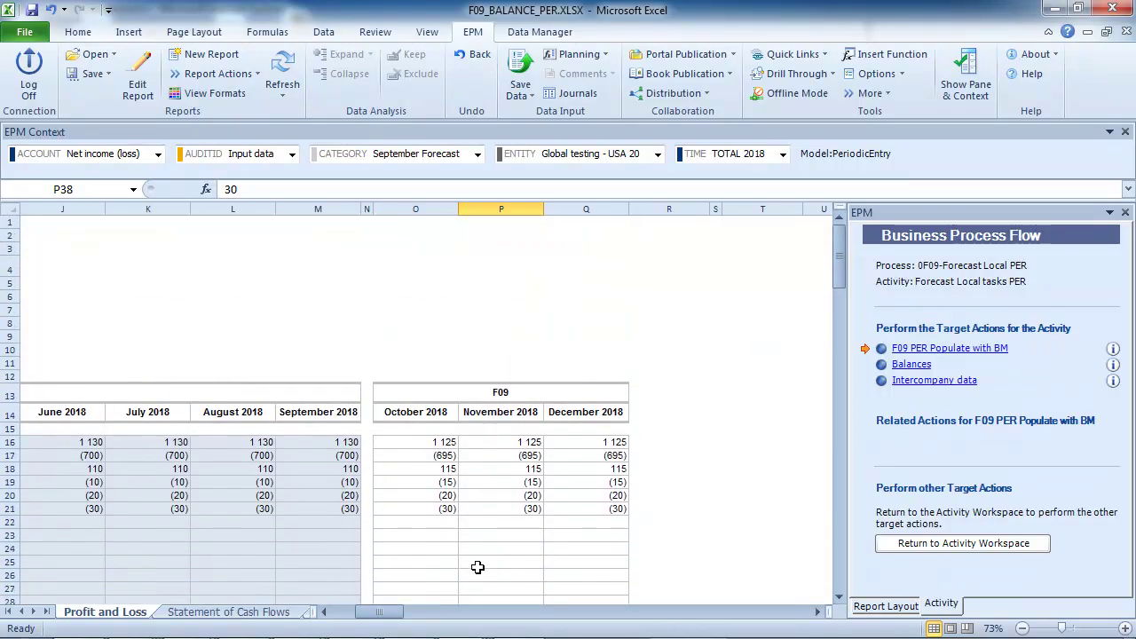
click(262, 612)
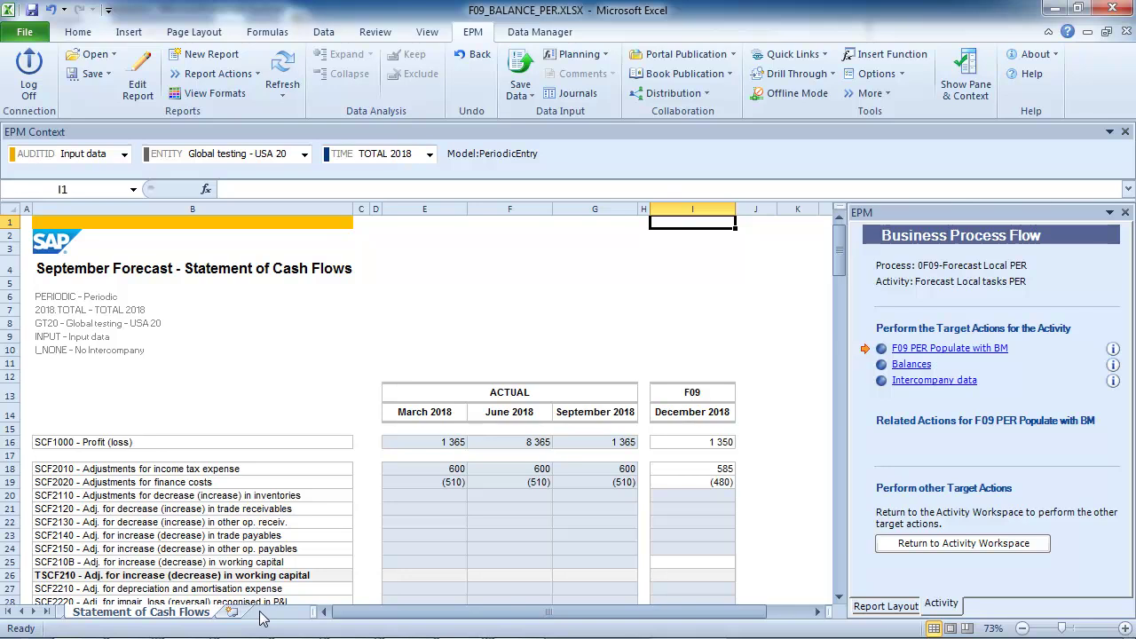
Scroll the Statement of Cash Flows down to closing cash, reviewing the December 2018 figures
click(839, 597)
drag(839, 597, 838, 599)
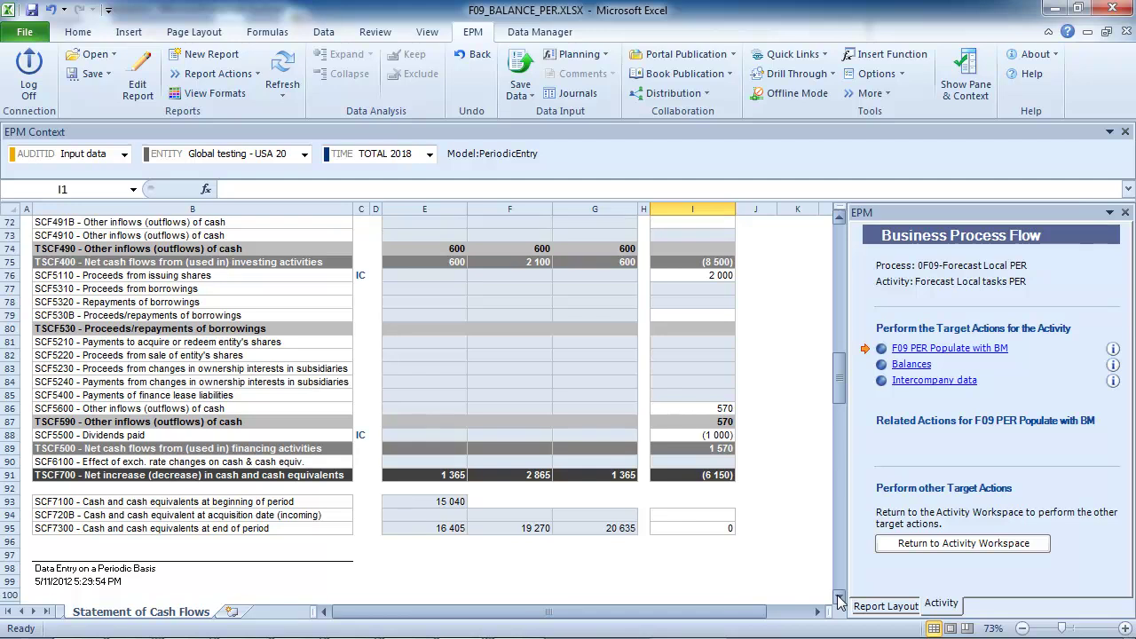
drag(839, 380, 835, 264)
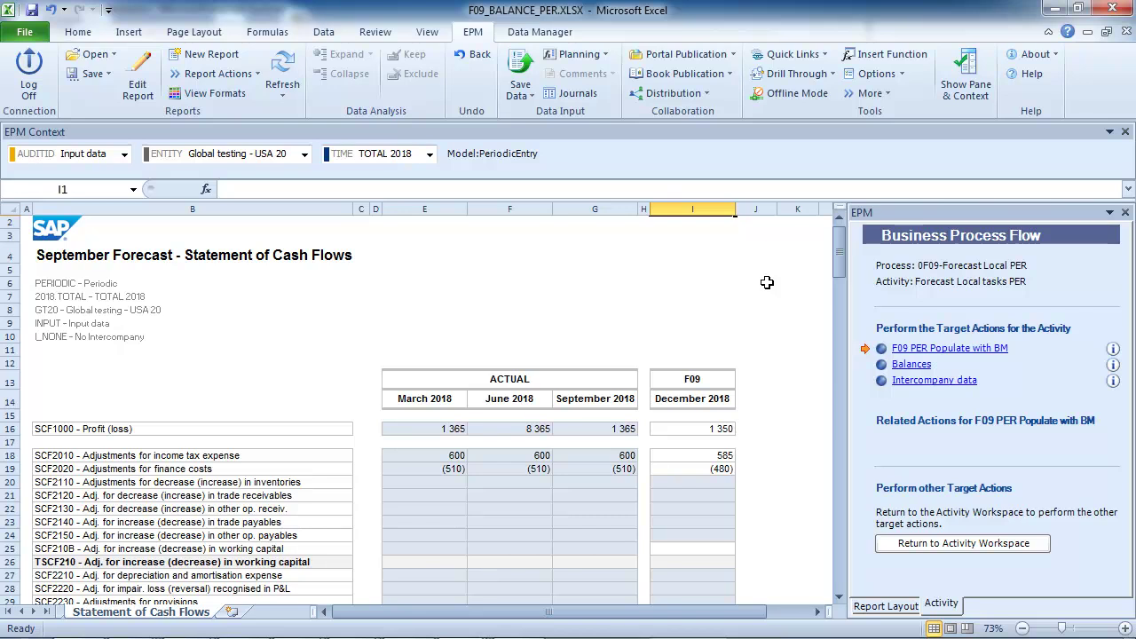
Return to the activity workspace and open the forecast controls monitor from data validation
click(998, 543)
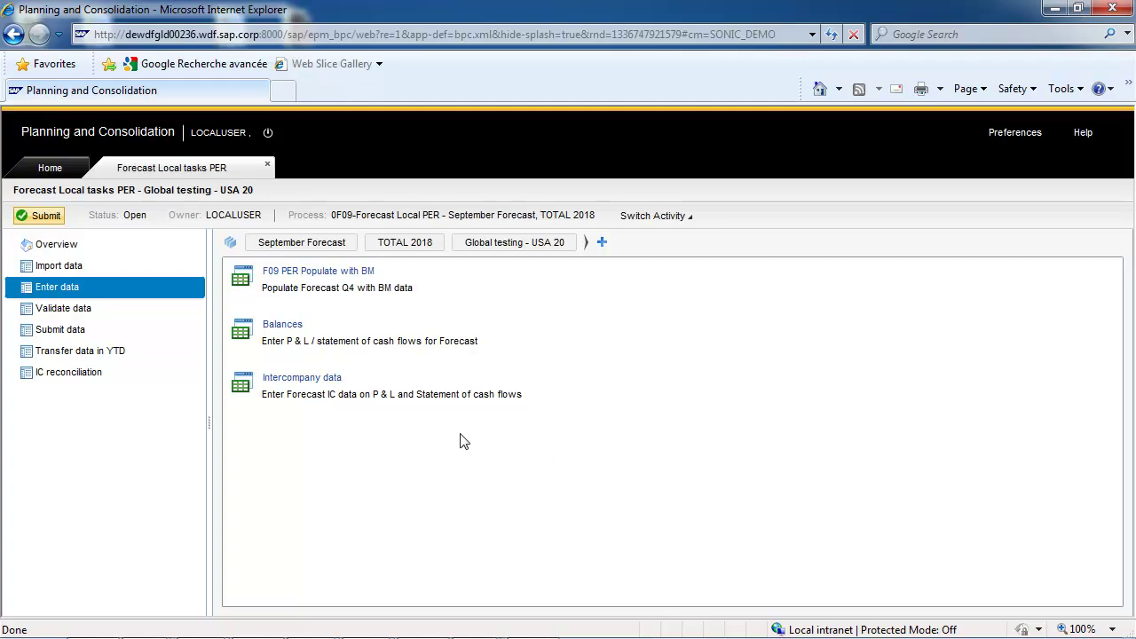
click(74, 309)
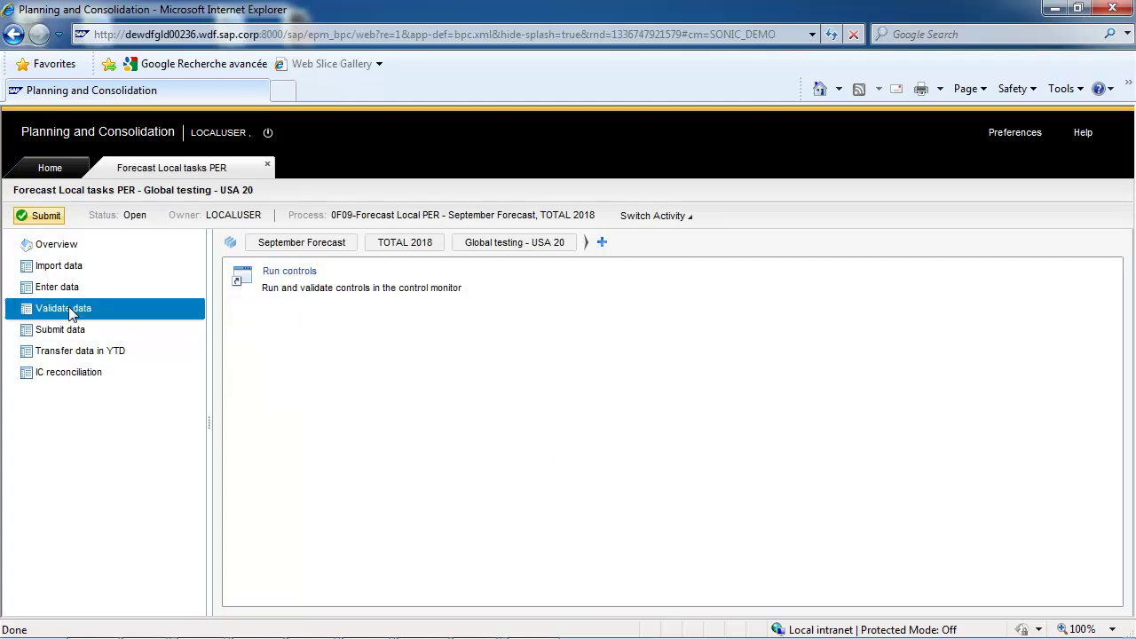
click(289, 271)
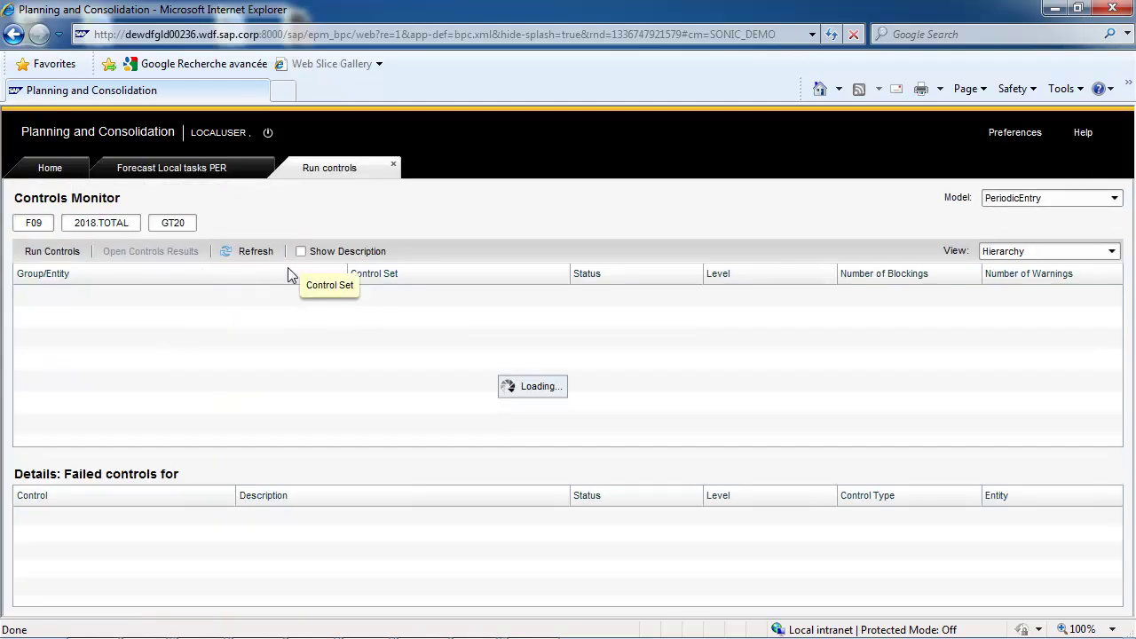
Set the monitor's time period to December 2018 under 2018 Quarter 4
click(123, 227)
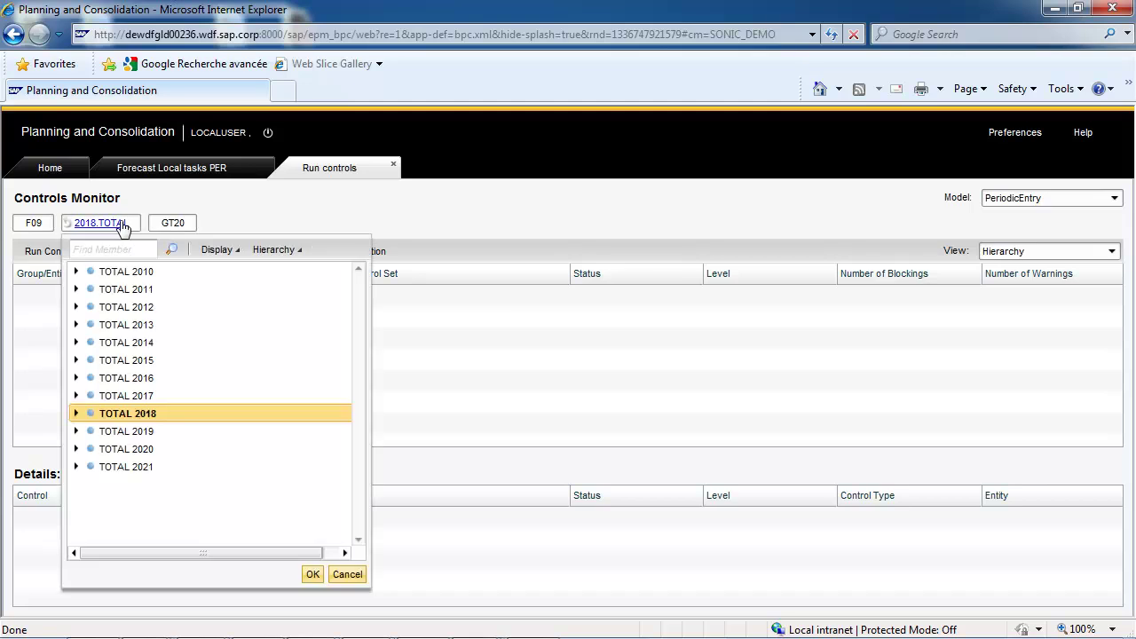
click(76, 413)
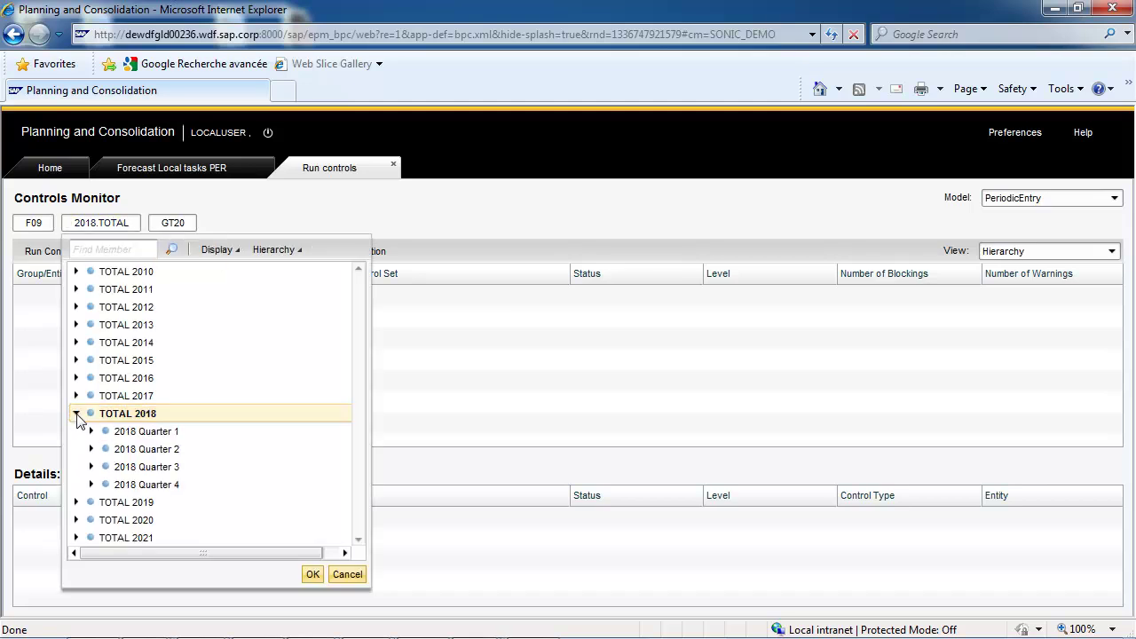
click(91, 485)
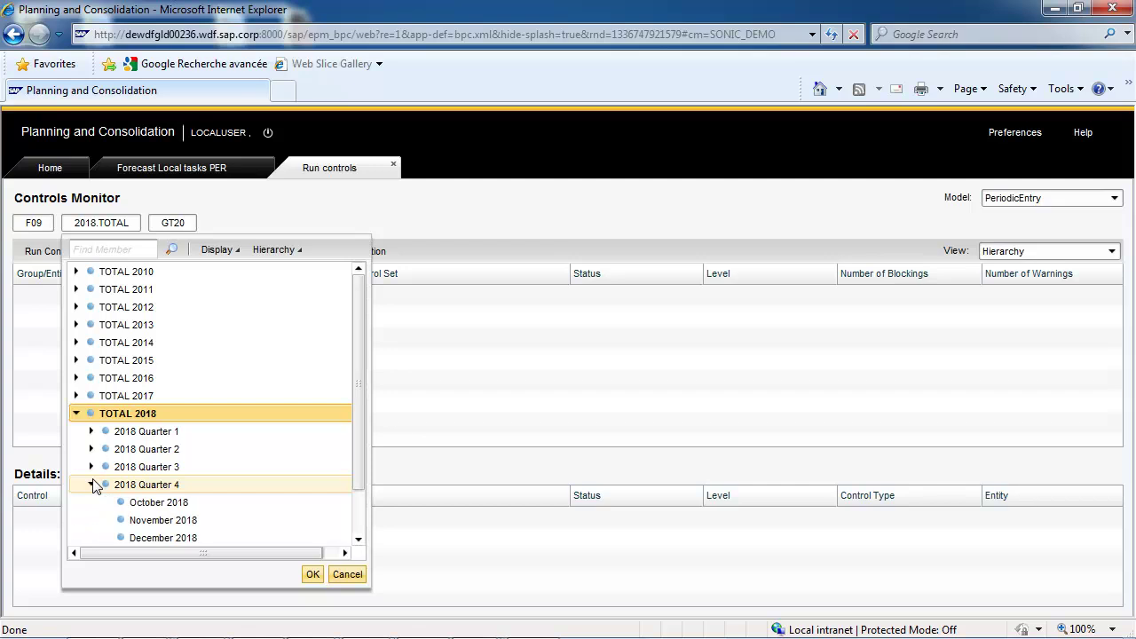
click(151, 539)
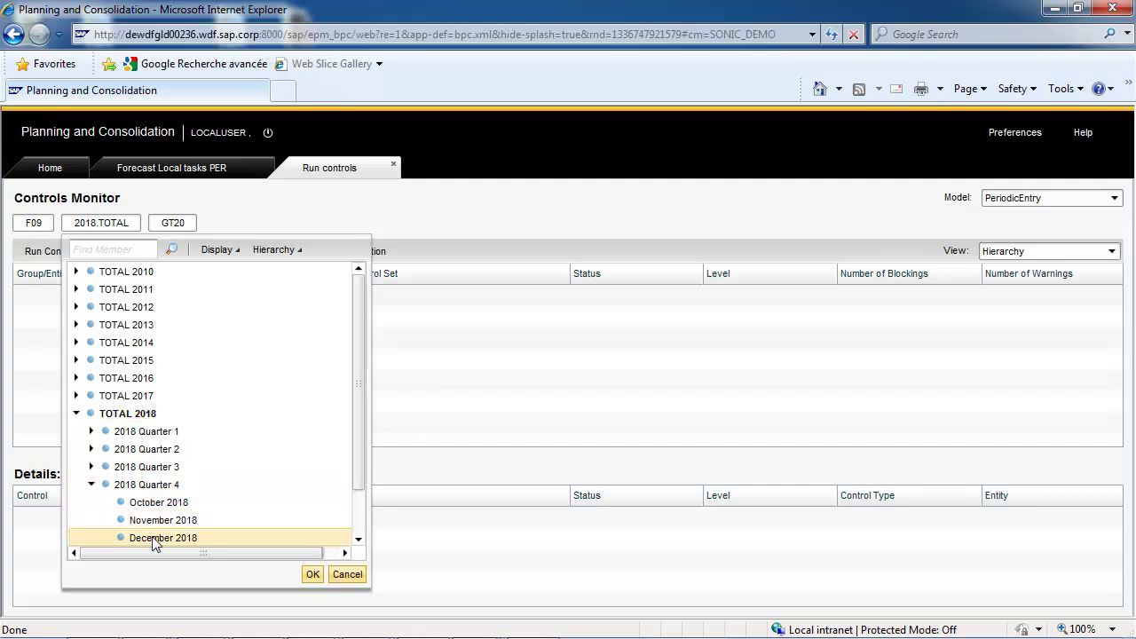
click(313, 573)
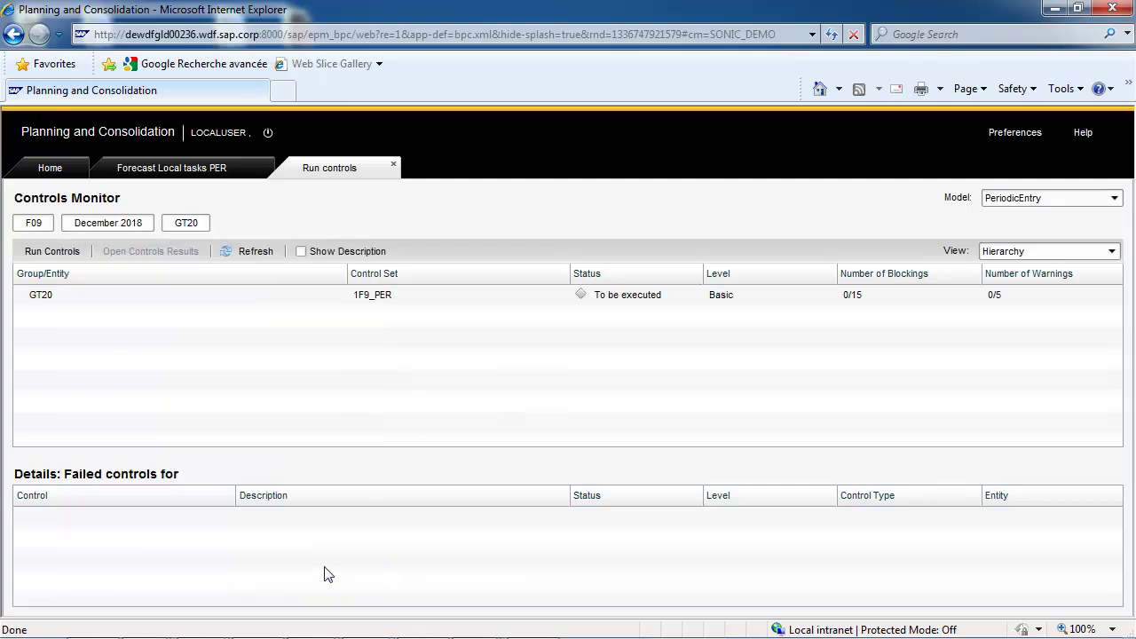
Run the 1F9_PER controls for GT20, F09, 2018.DEC and open their detailed results
click(54, 252)
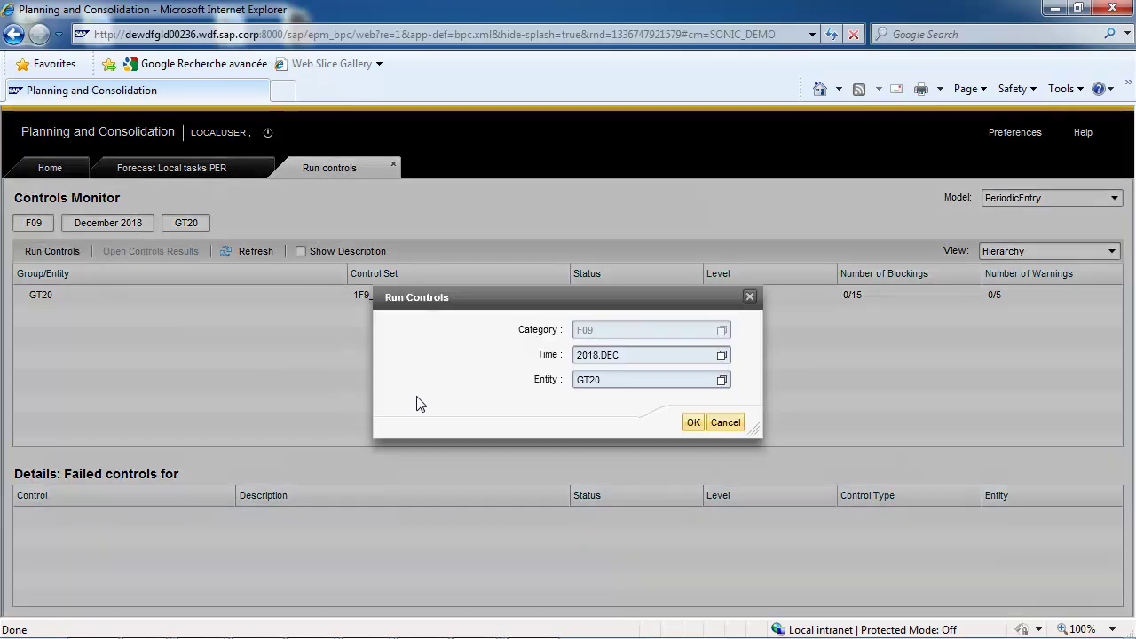
click(693, 423)
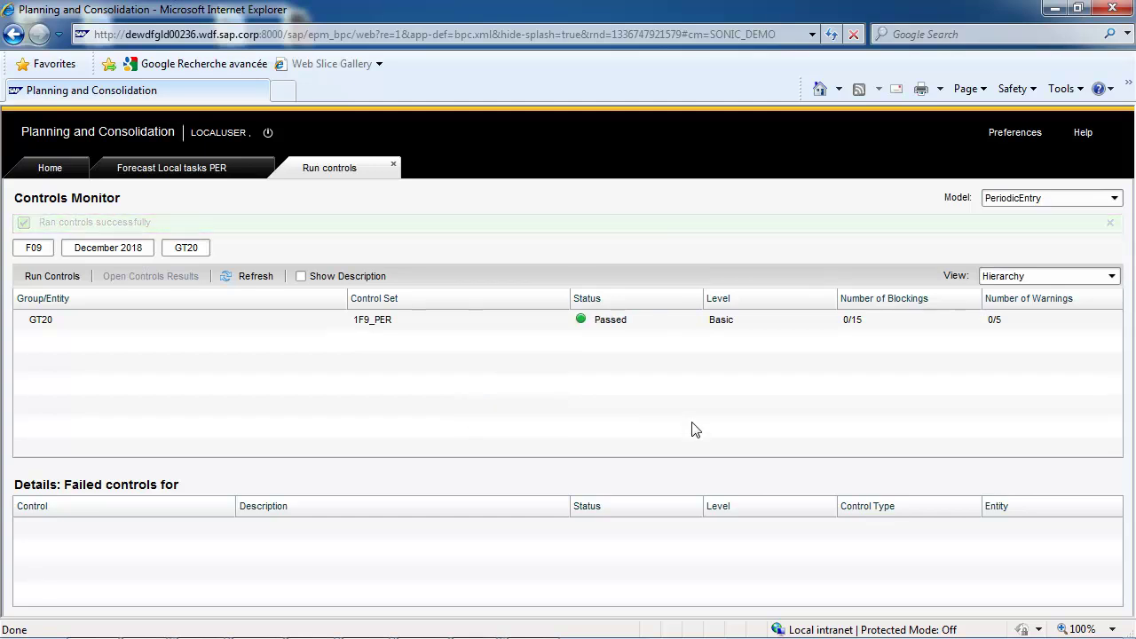
click(298, 304)
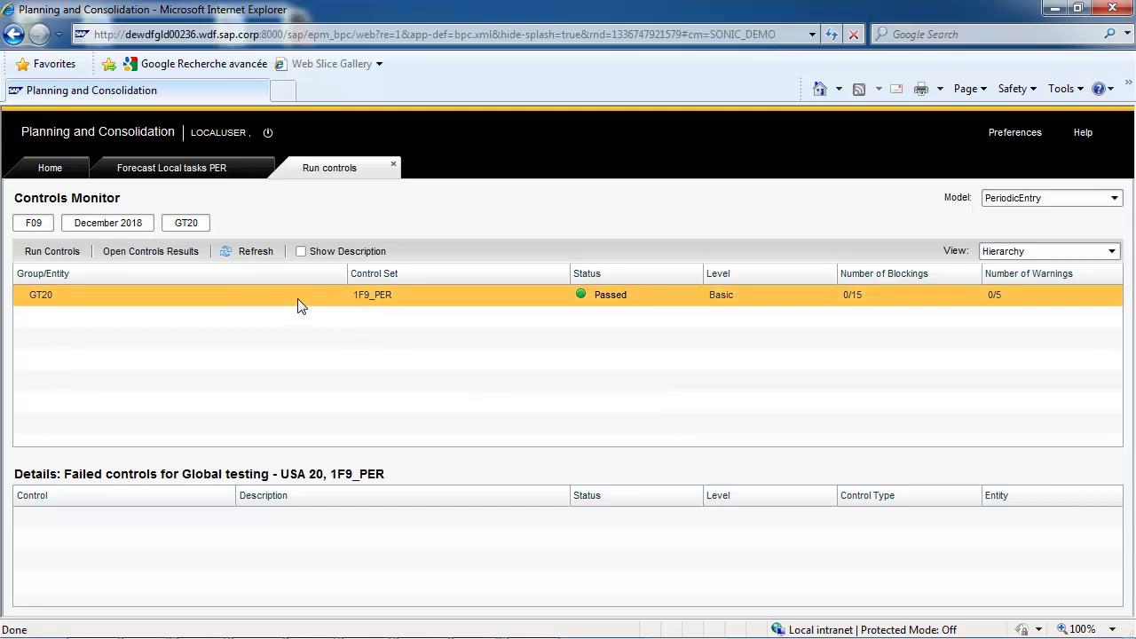
click(175, 253)
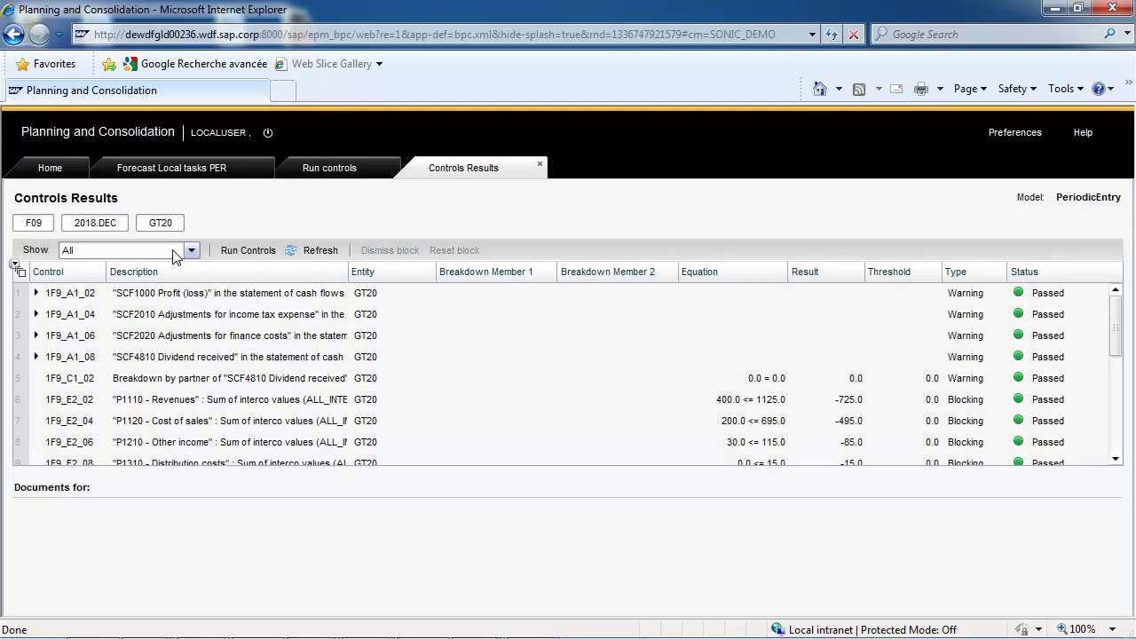
Inspect row 1F9_A1_02, close both controls tabs, and start GT20's Submit data work status change
click(36, 293)
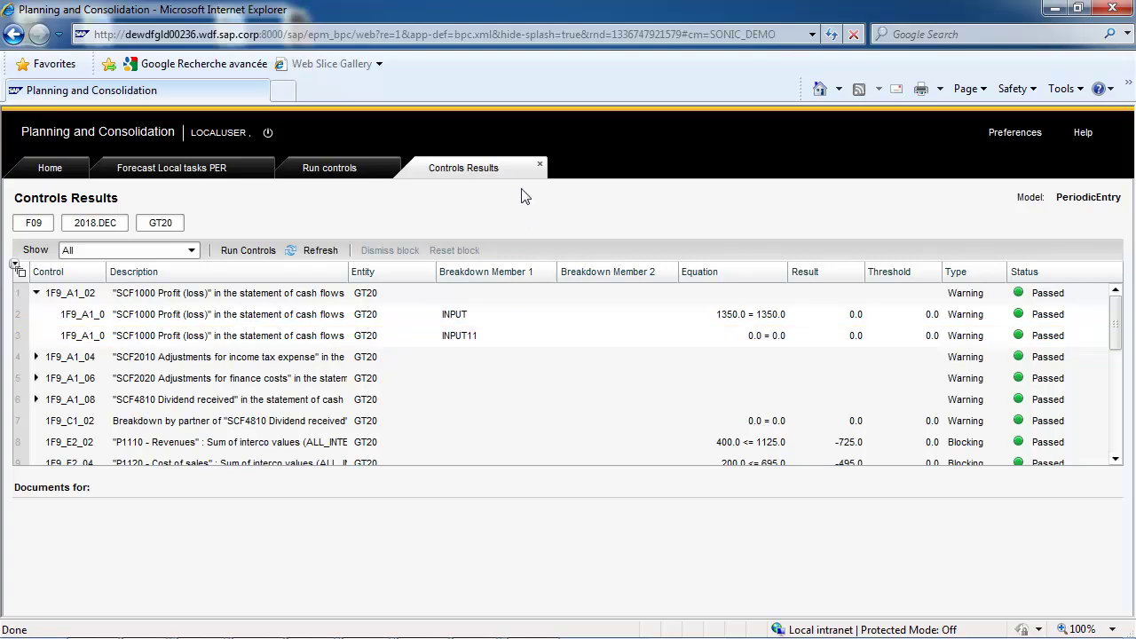
click(540, 164)
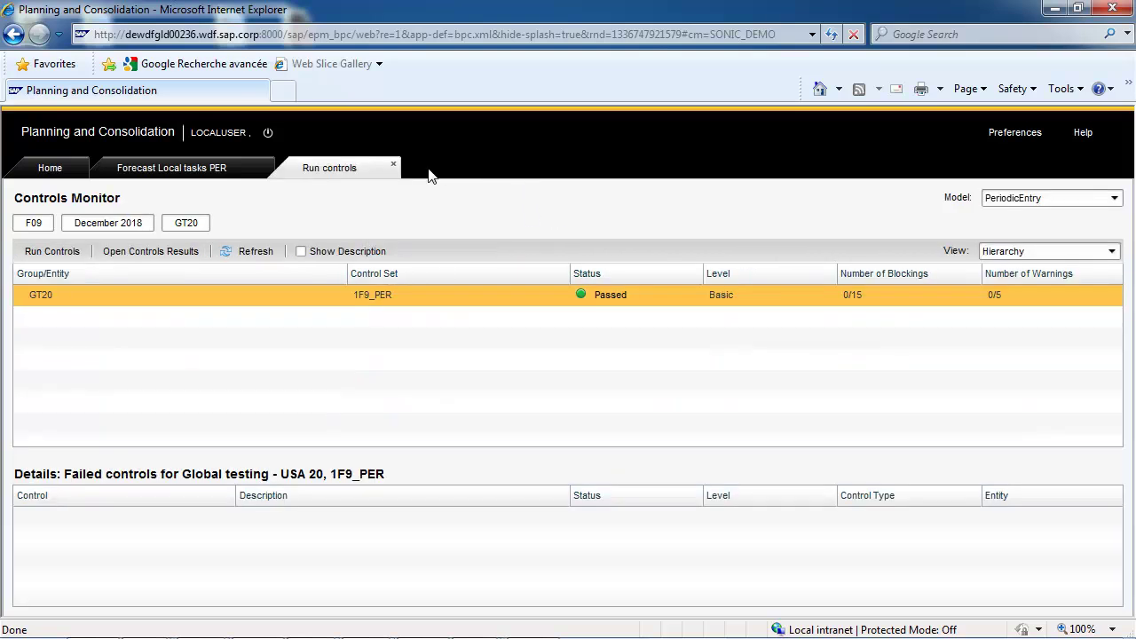
click(394, 164)
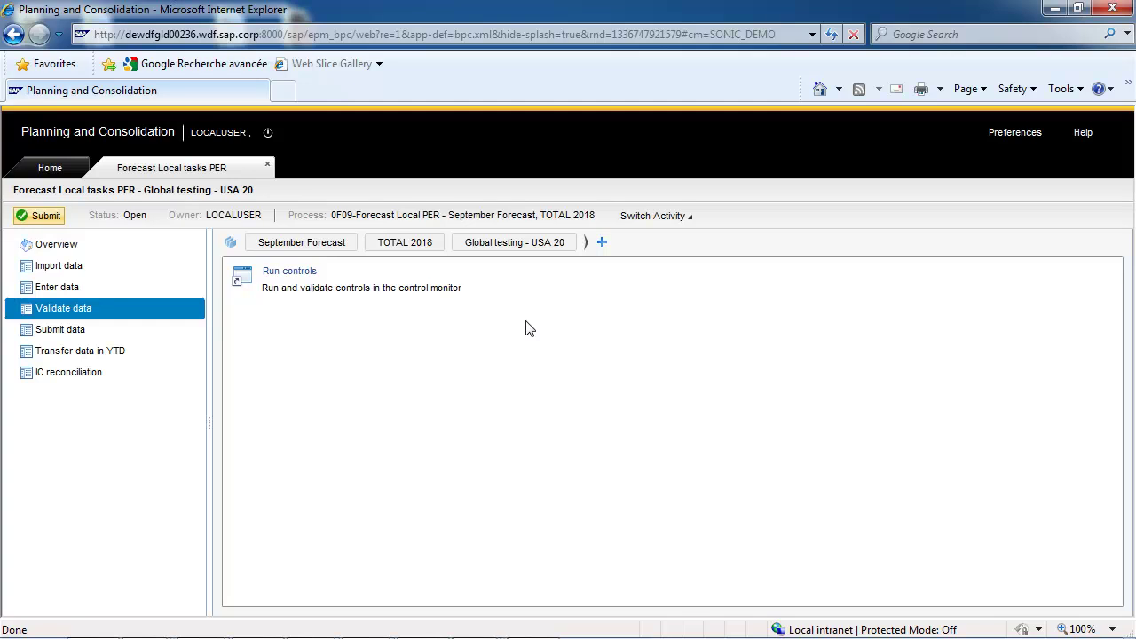
click(71, 336)
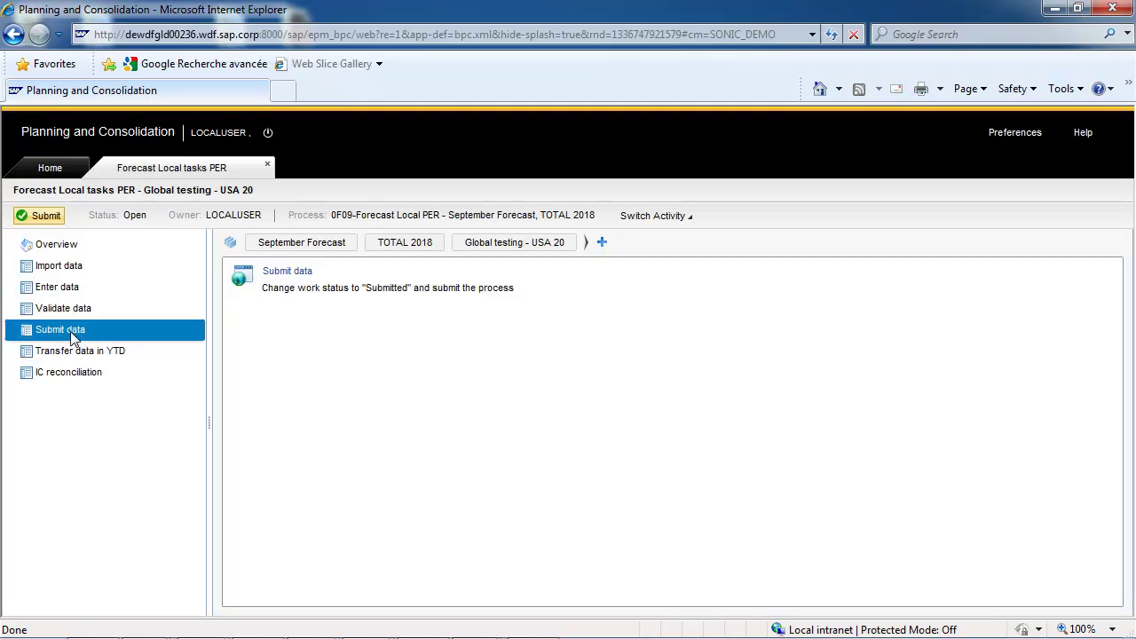
click(282, 270)
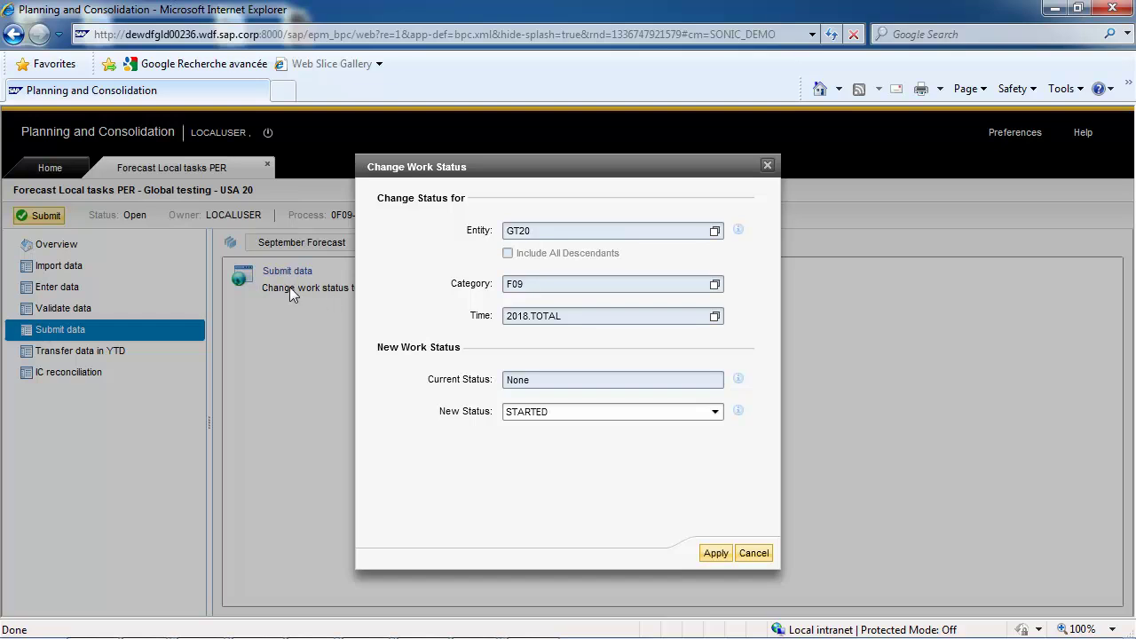
Set the work status for time period December 2018 to SUBMITTED, apply it, and dismiss the success message
click(714, 316)
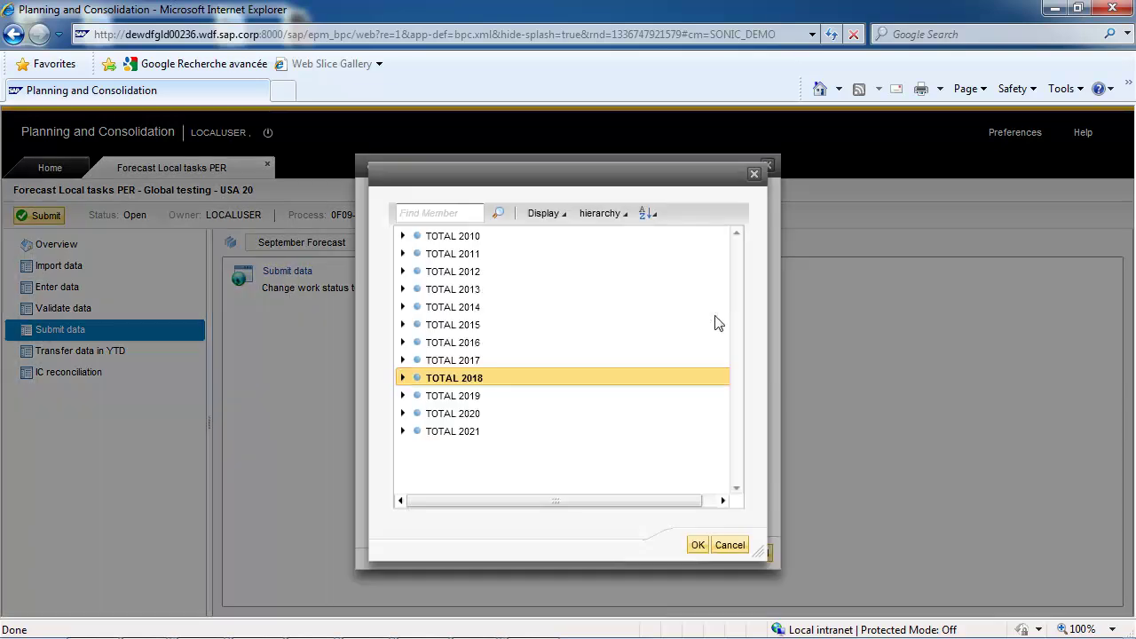
click(402, 377)
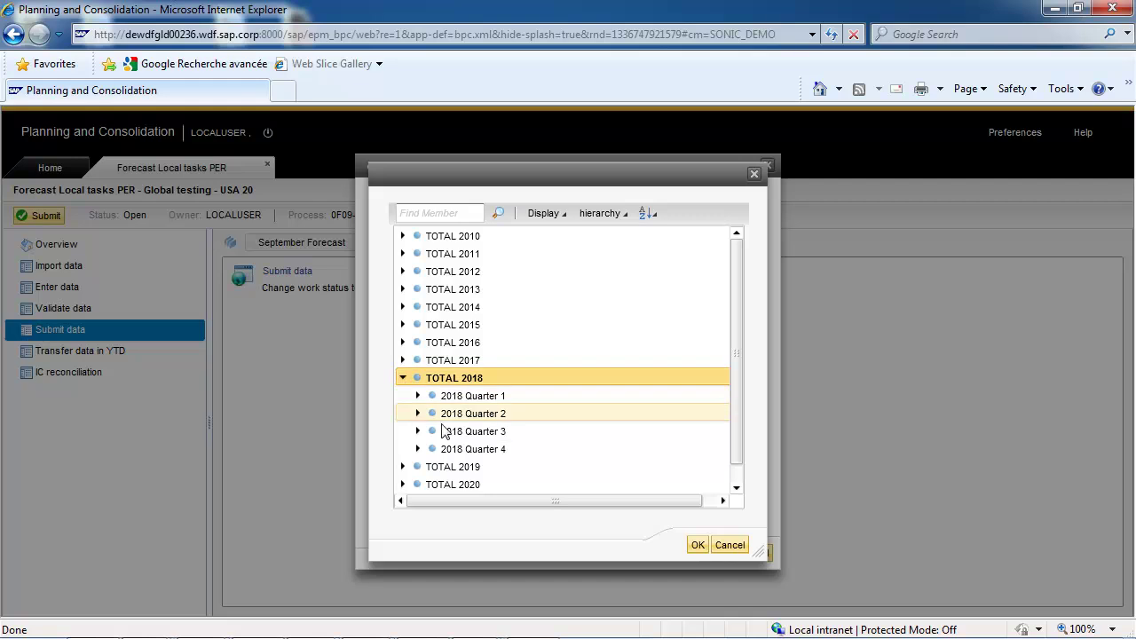
click(418, 449)
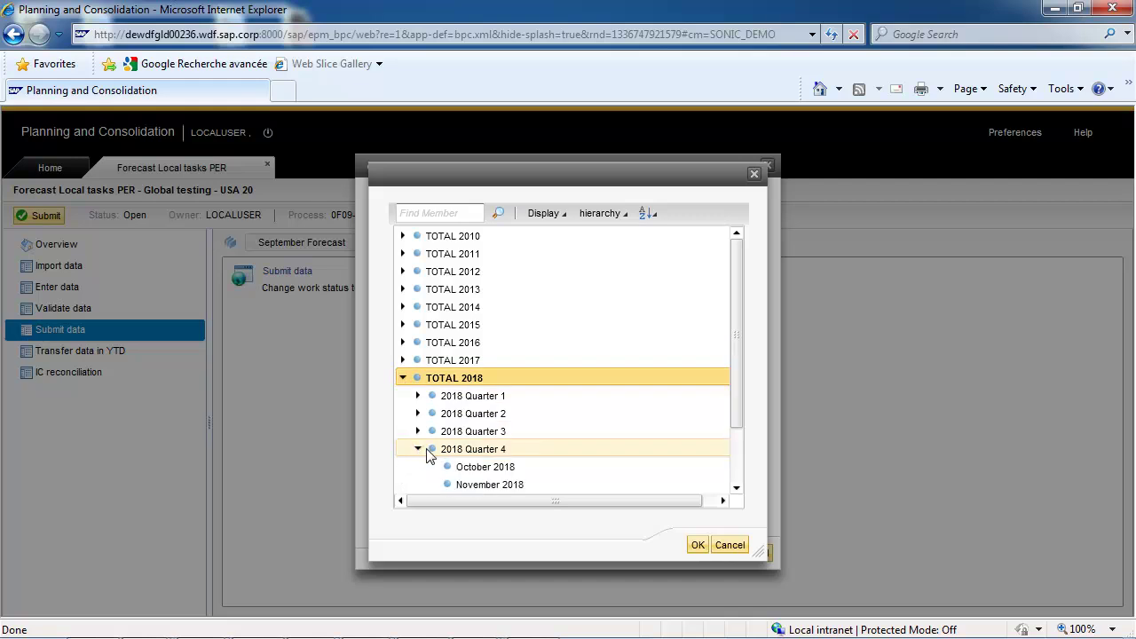
scroll(707, 495, down, 1)
click(520, 456)
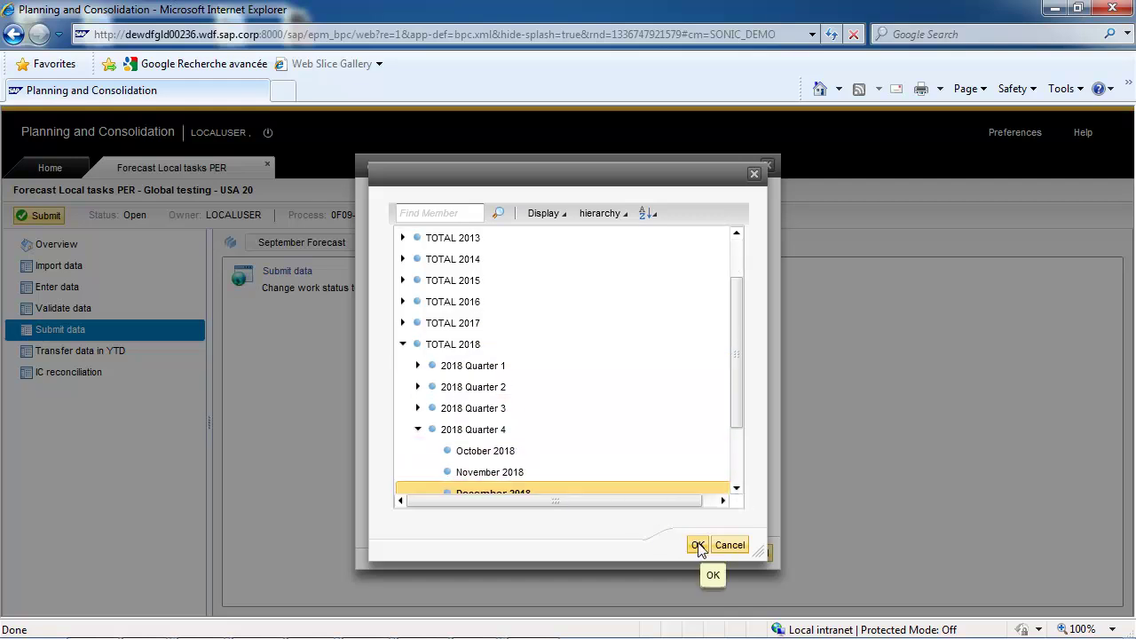
click(697, 544)
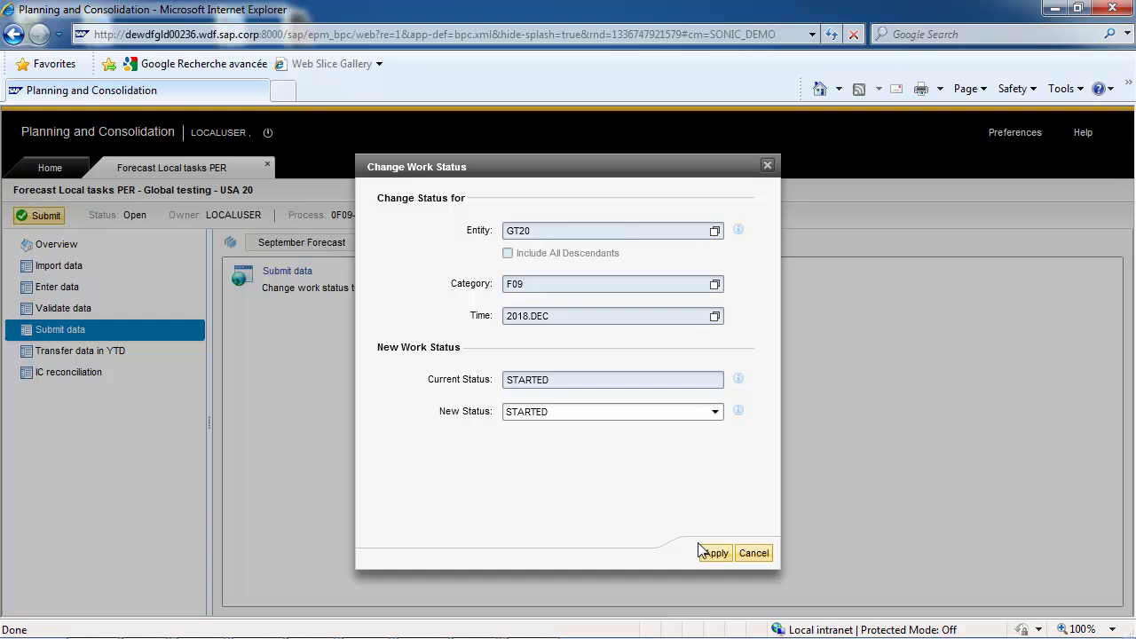
click(715, 411)
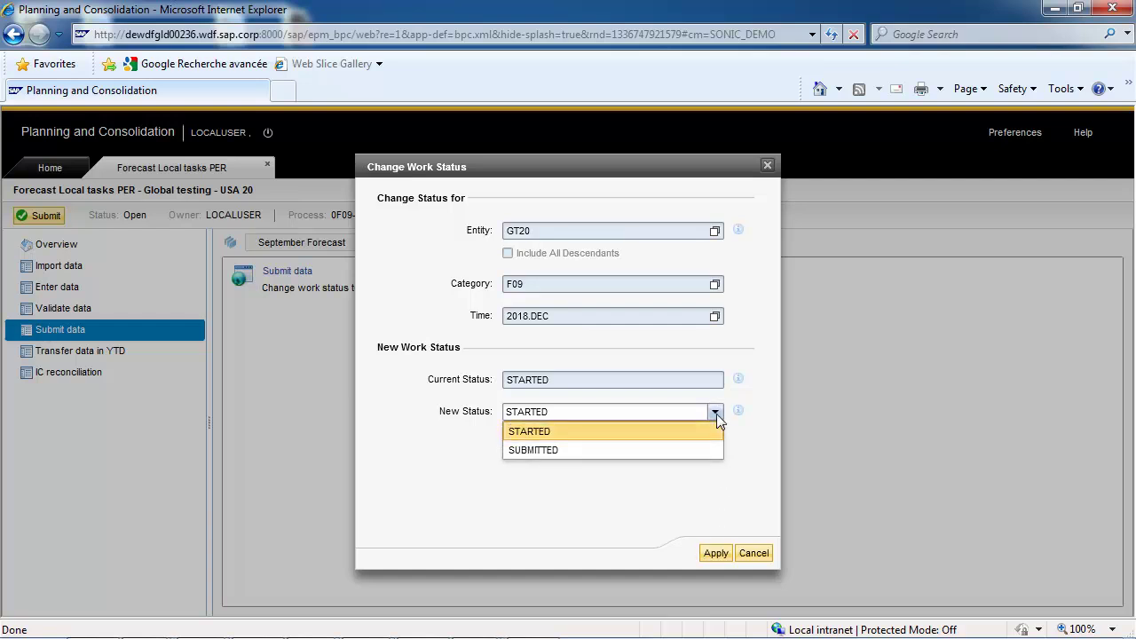
click(683, 450)
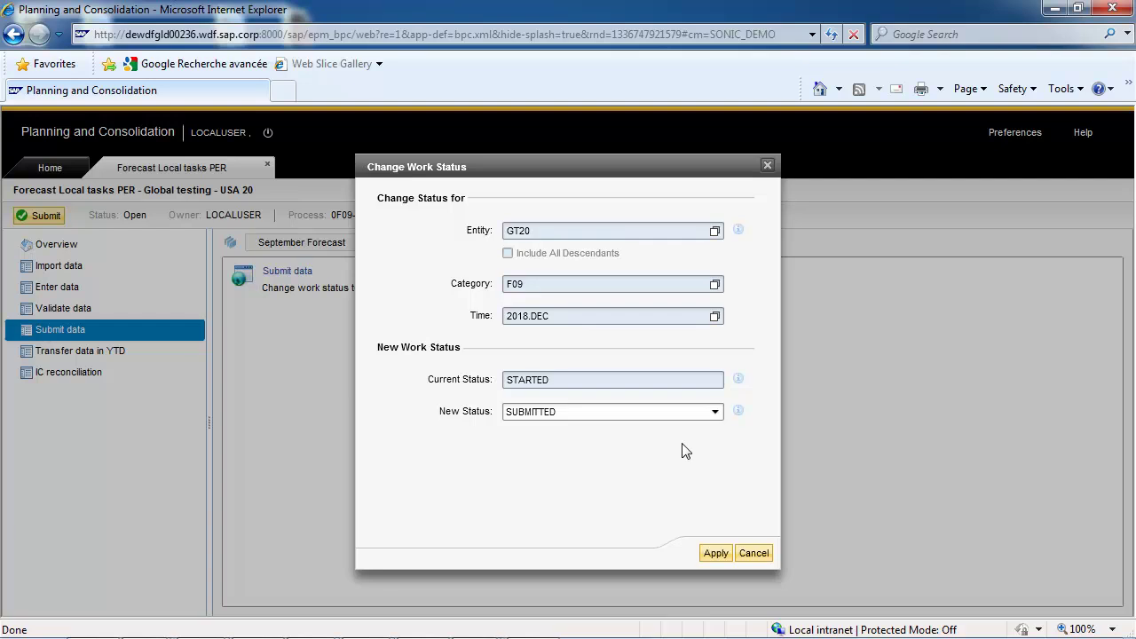
click(715, 553)
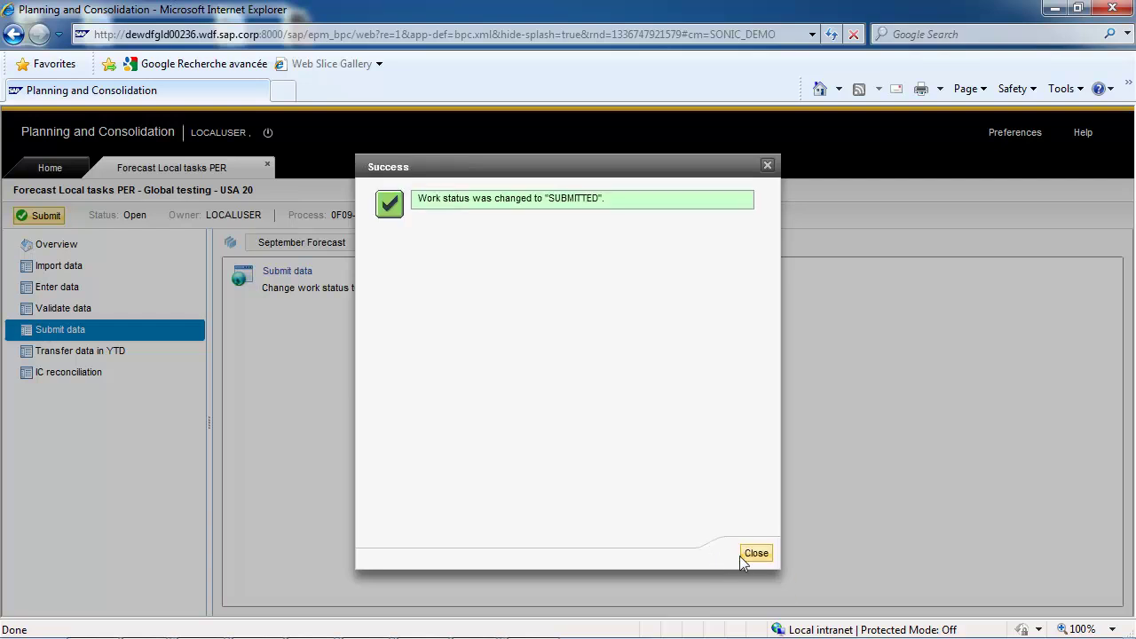
click(754, 554)
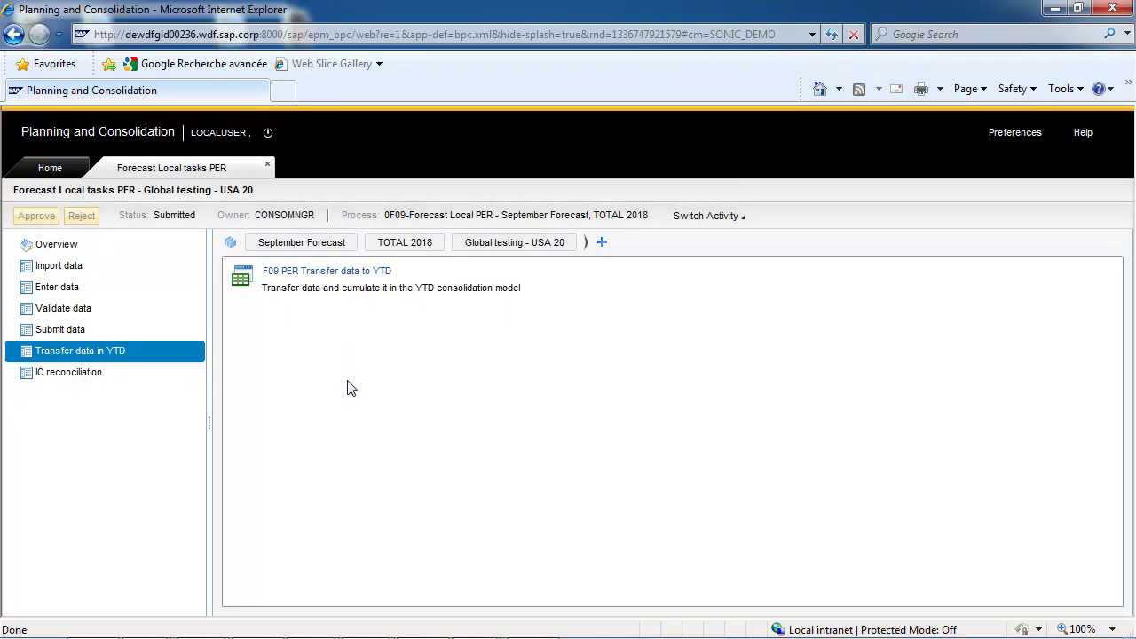
Close the Forecast Local tasks PER workspace and log back on with the consolidation manager's user and password
click(268, 165)
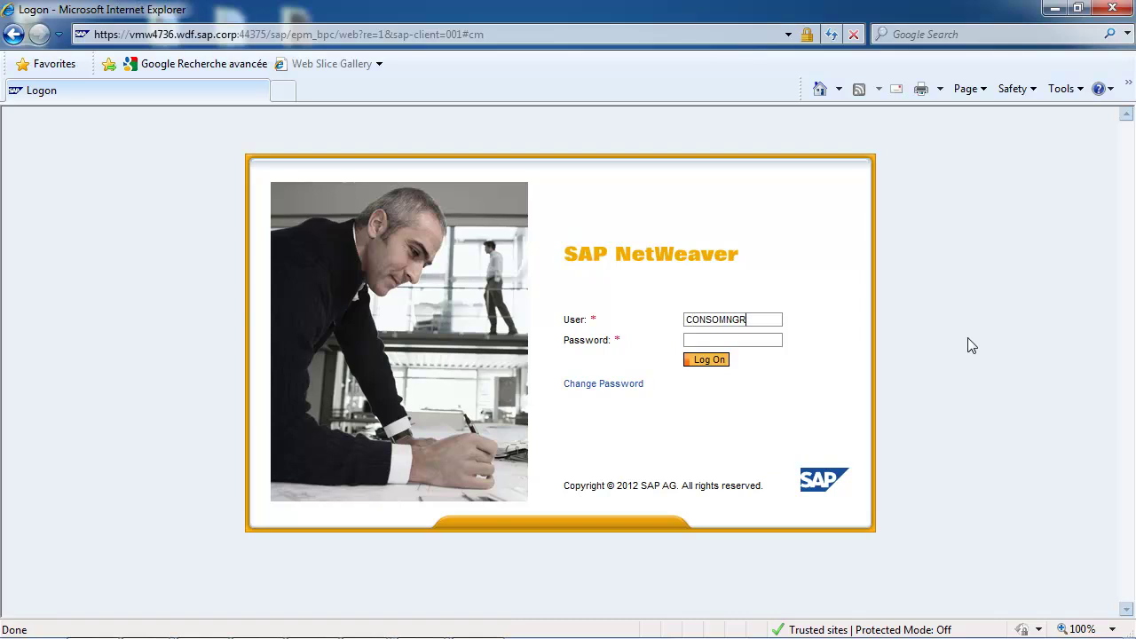
key(Tab)
key(Return)
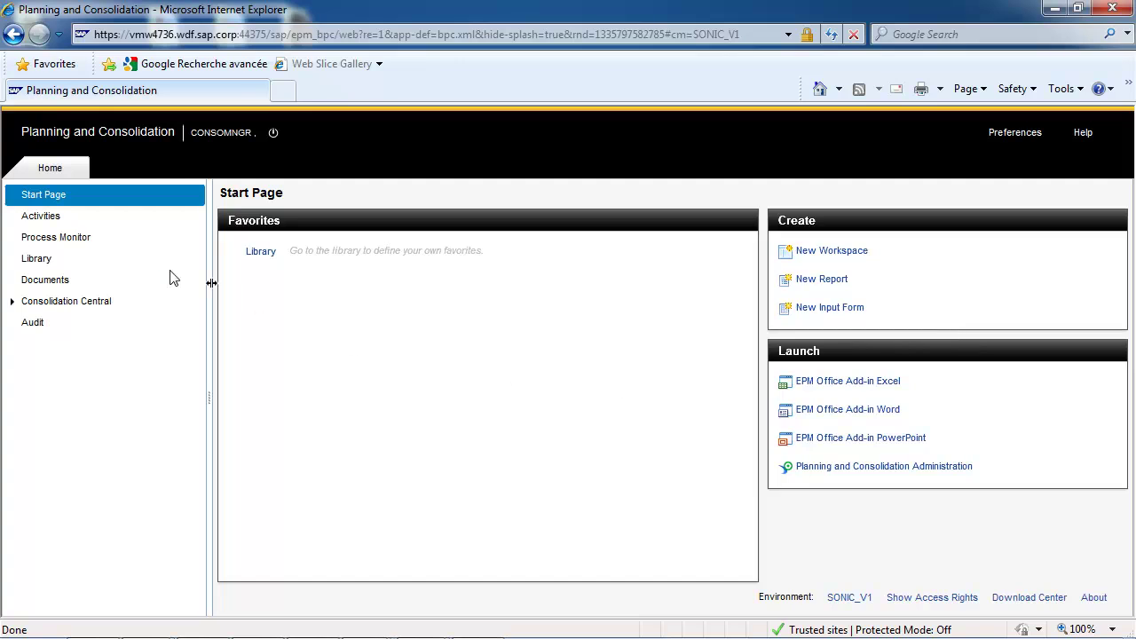
Open the F09 Central tasks PER entry activity of 0F9-Forecast Central PER and show its Consolidation process tasks
click(41, 216)
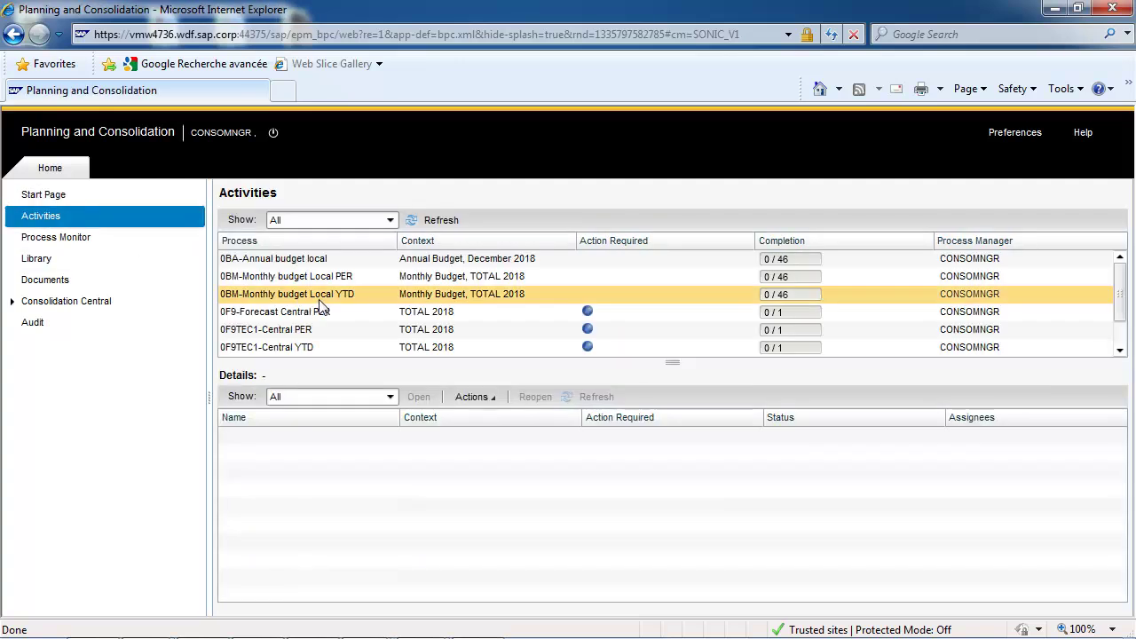
click(353, 312)
scroll(353, 313, down, 1)
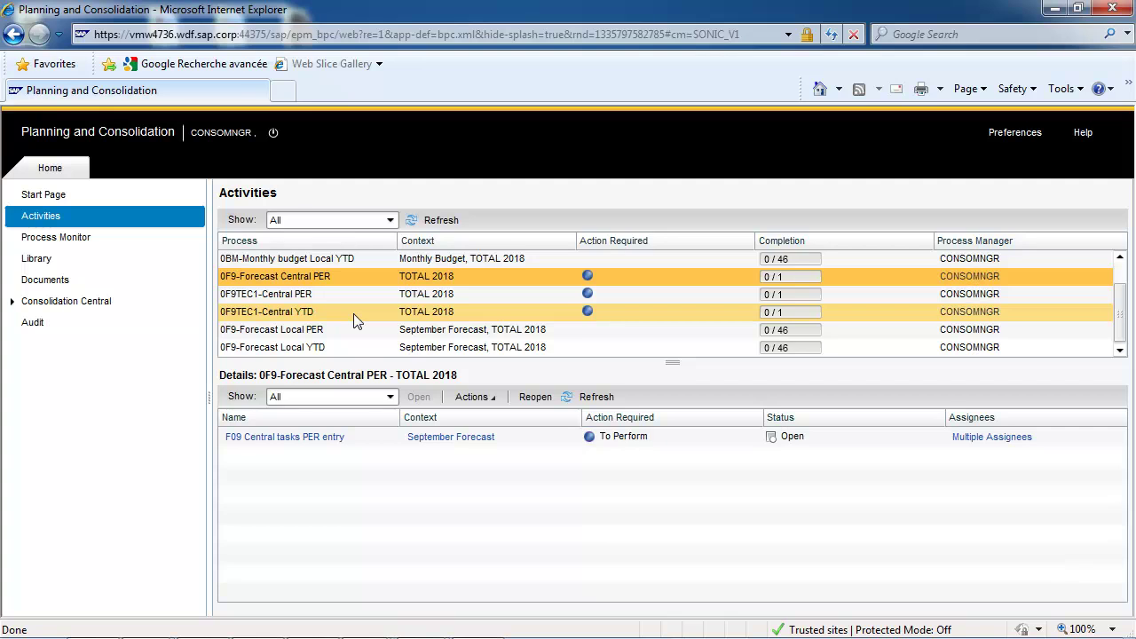
click(335, 441)
click(335, 438)
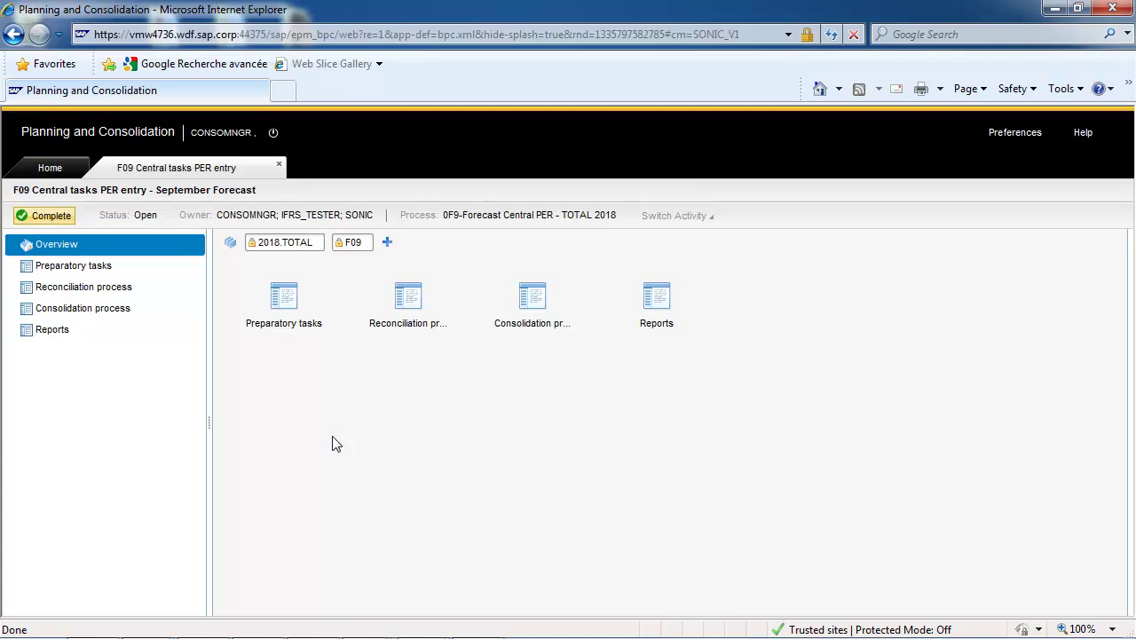
click(81, 307)
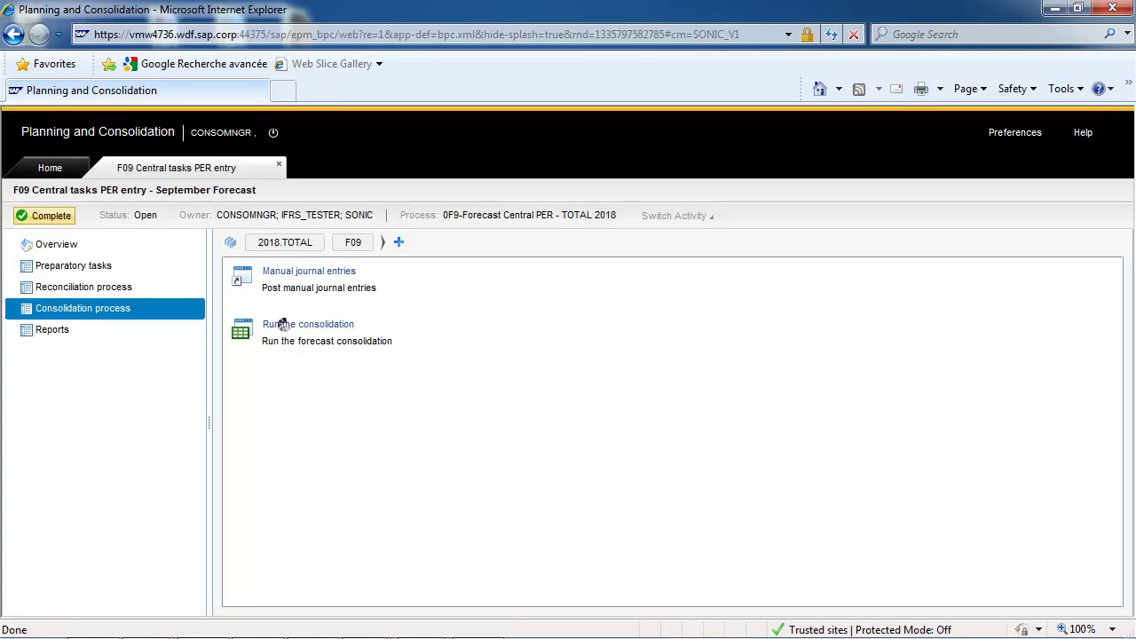
Run the F09 consolidation package now for CORPORATE, 2018.DEC and acknowledge the Data Manager message
click(288, 325)
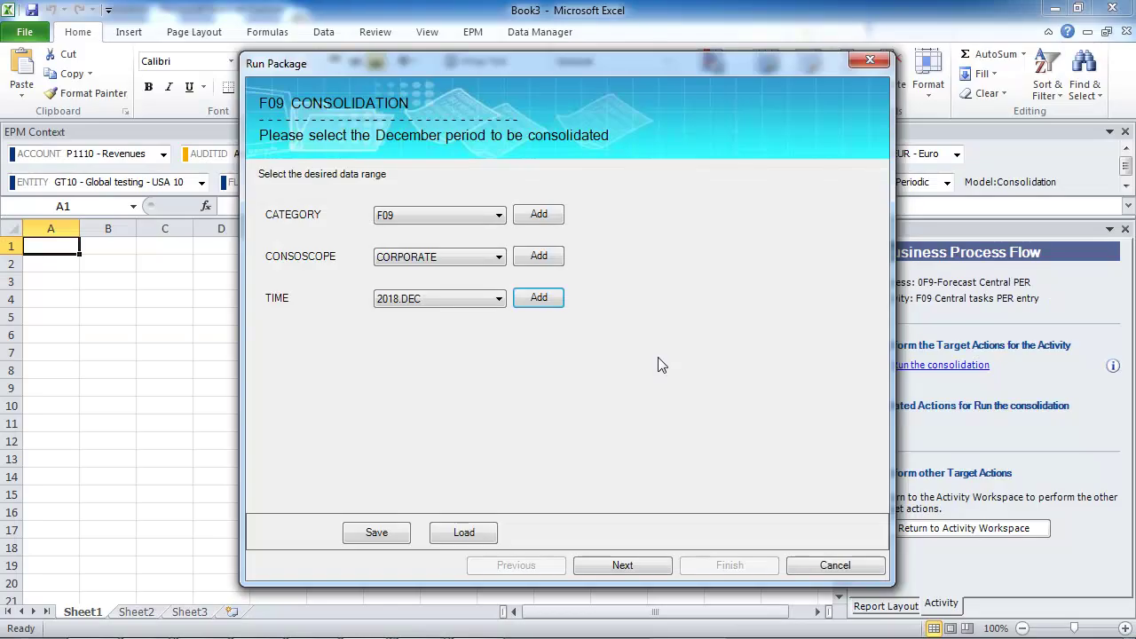
click(641, 564)
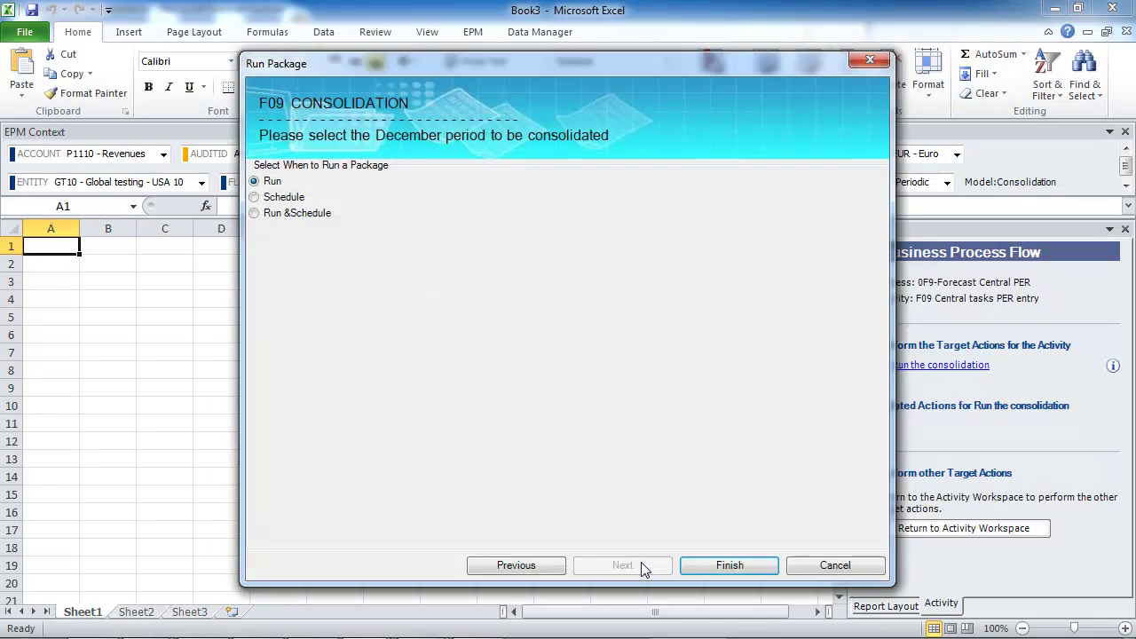
click(714, 565)
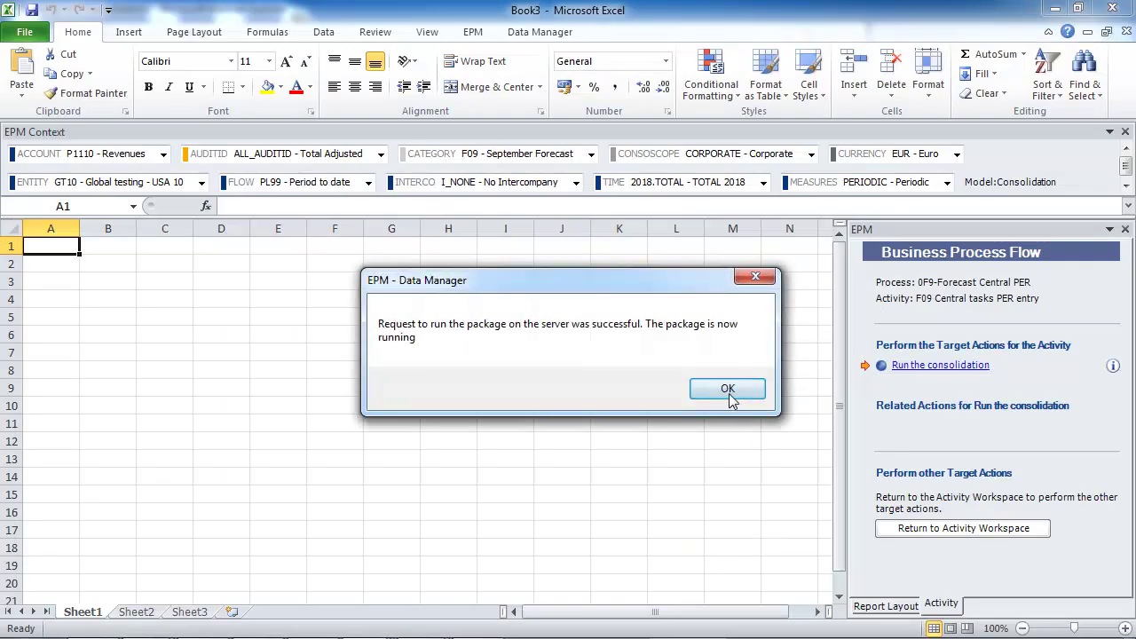
click(726, 391)
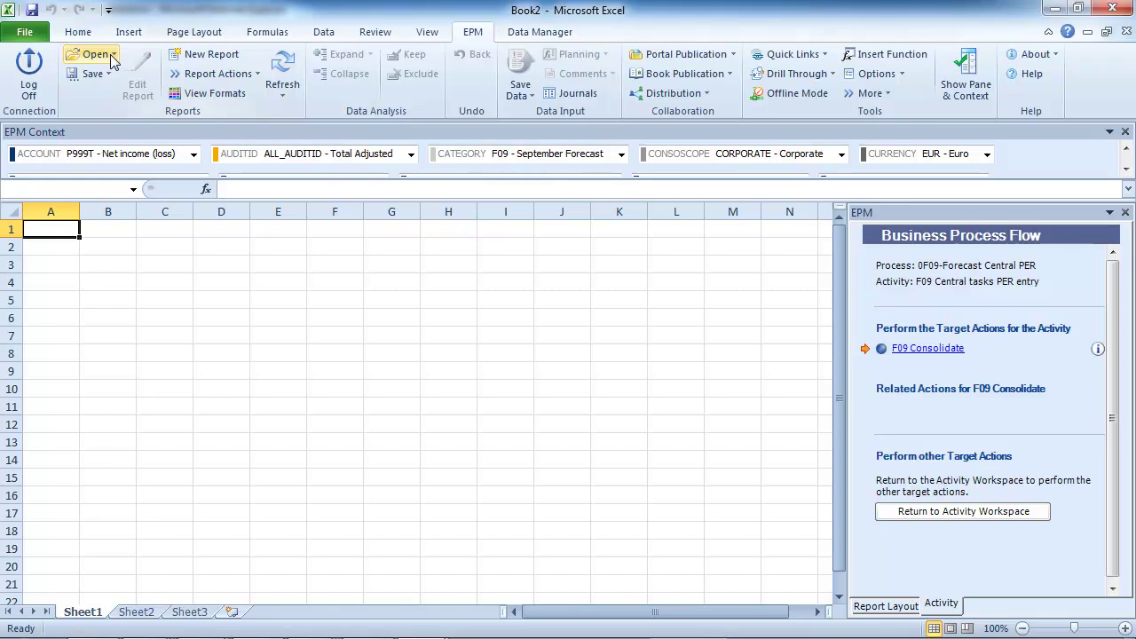
Open FORECAST N VS ACTUAL N-1 VS BM N (YTD 12 MONTHS) from REPORTS > 2 CORPORATE BUDGET AND FORECAST > 40 FORECAST and refresh it
click(112, 57)
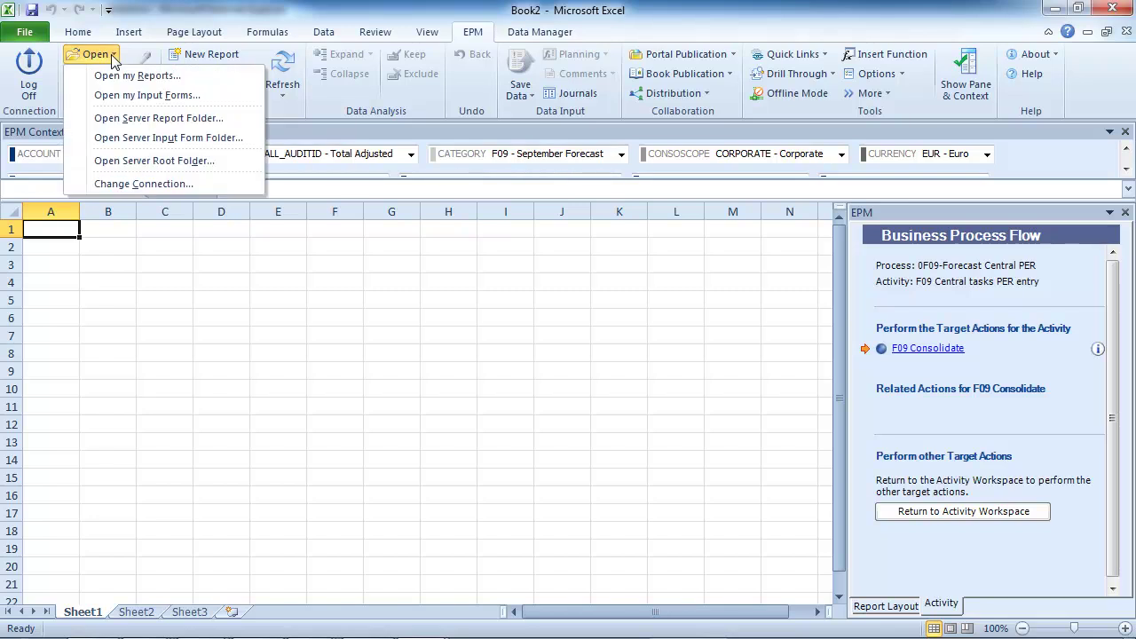
click(163, 160)
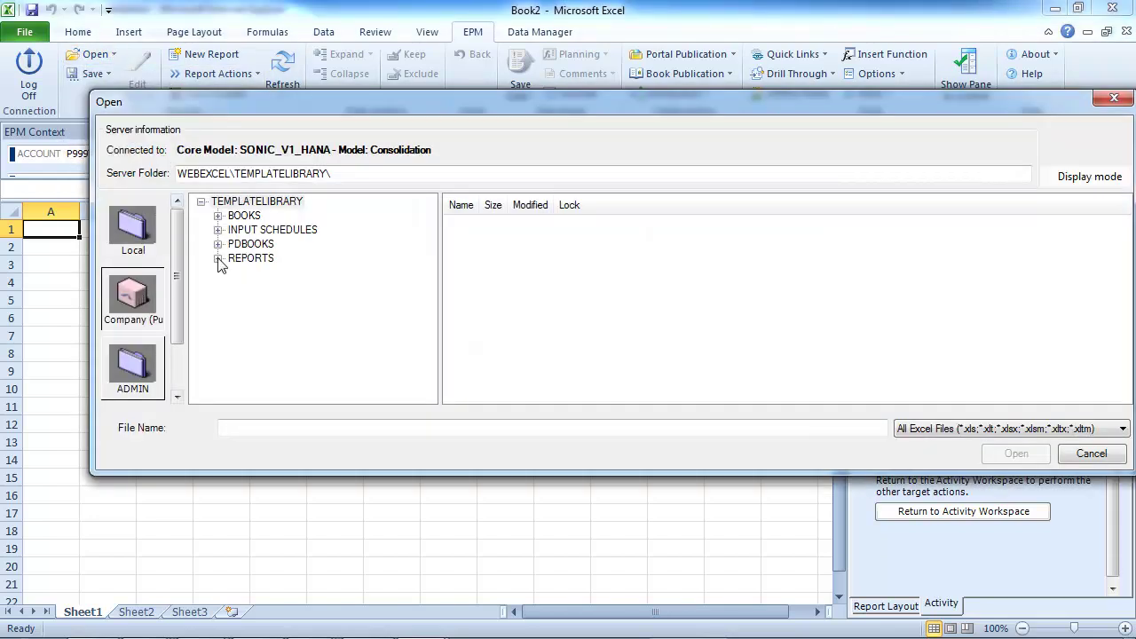
click(217, 258)
click(235, 286)
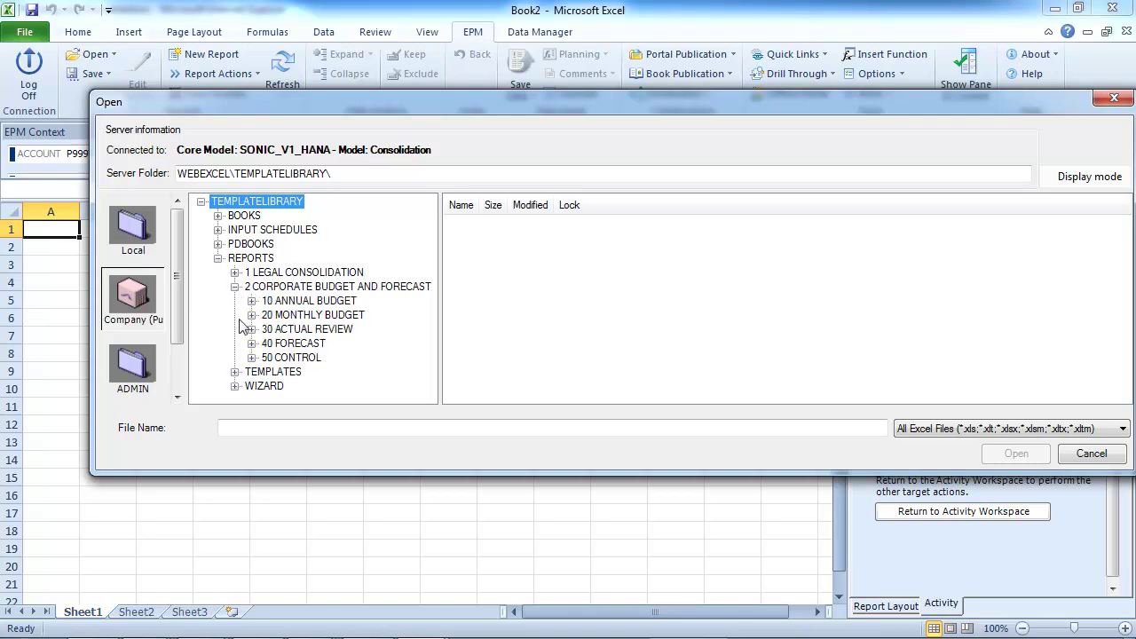
click(284, 346)
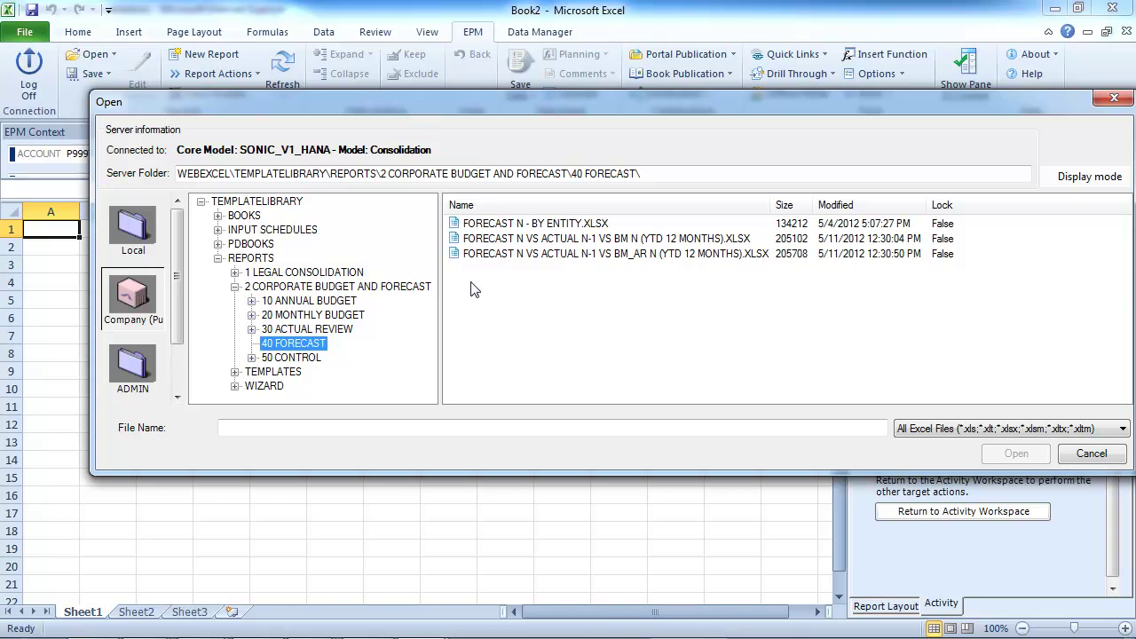
click(489, 240)
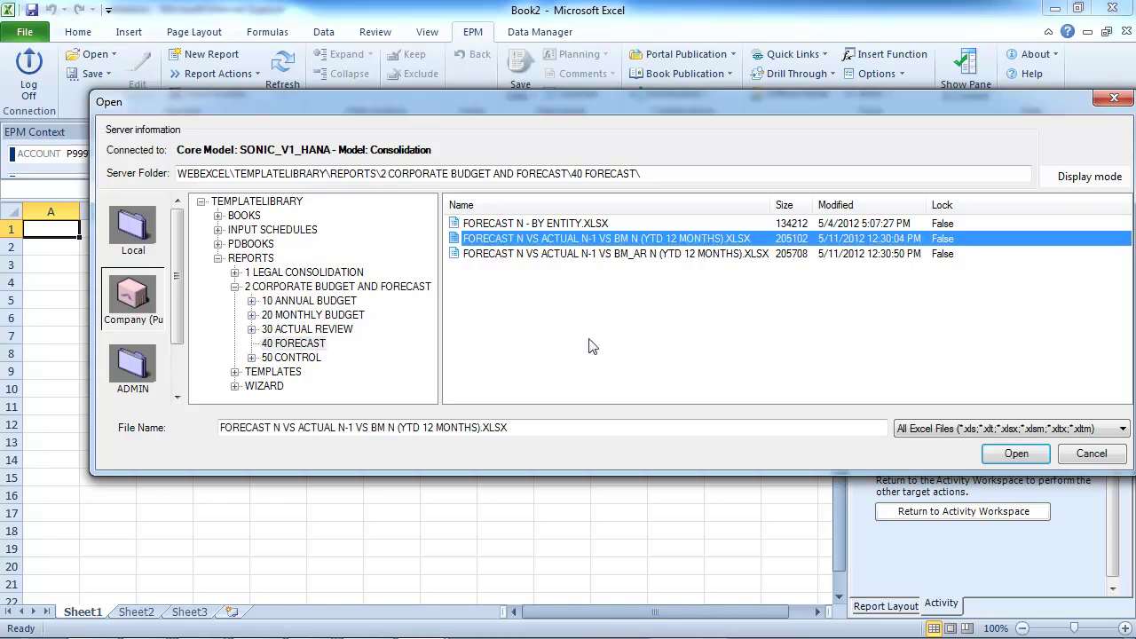
click(1016, 454)
click(282, 84)
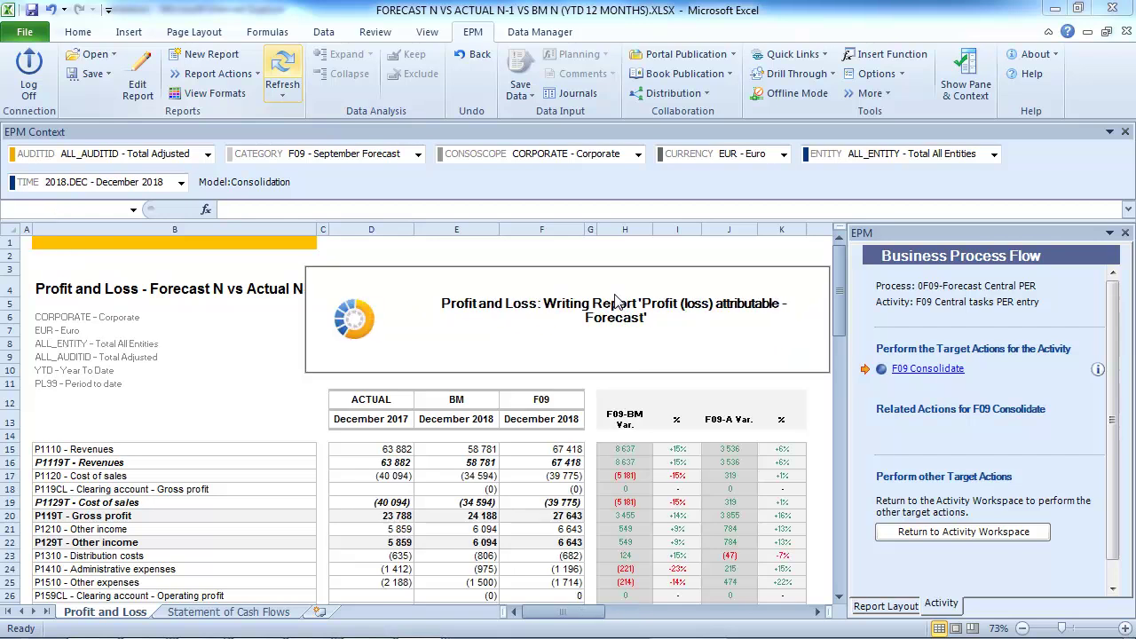
Review the refreshed figures (revenues 67 418, net income 46 751), then browse the server root report folder
click(838, 595)
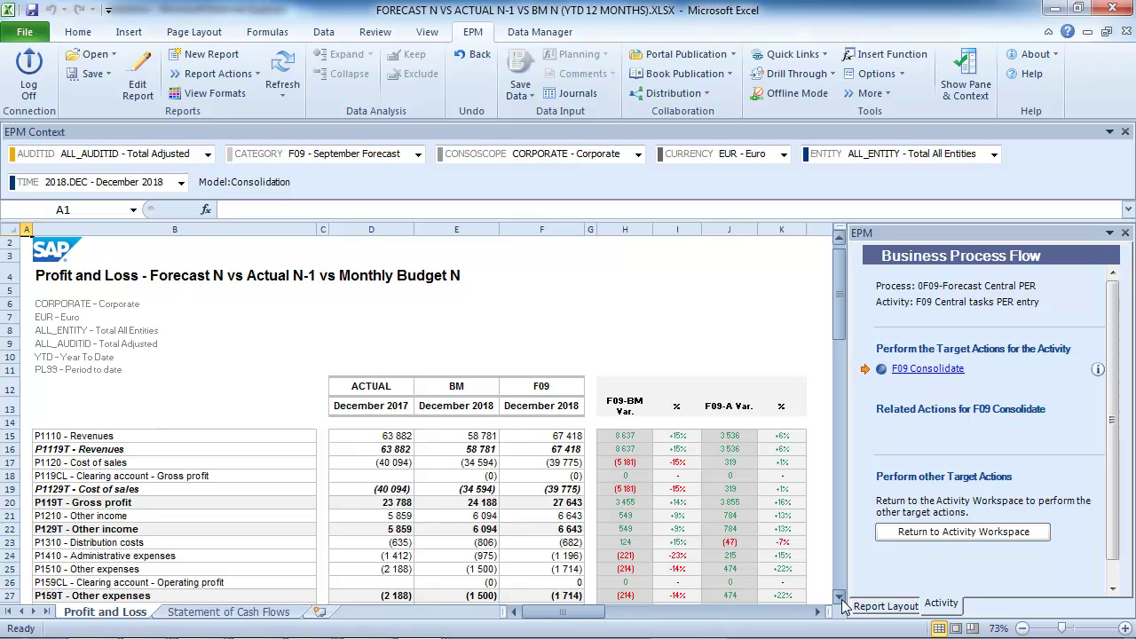
drag(842, 598, 841, 597)
drag(840, 479, 832, 324)
click(94, 54)
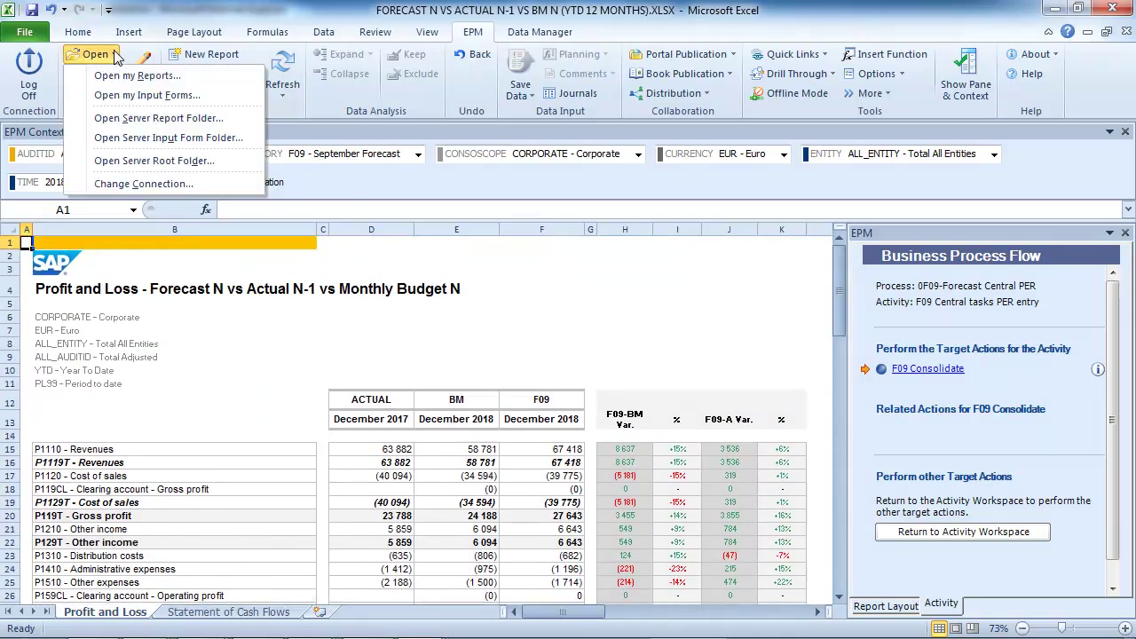
click(172, 160)
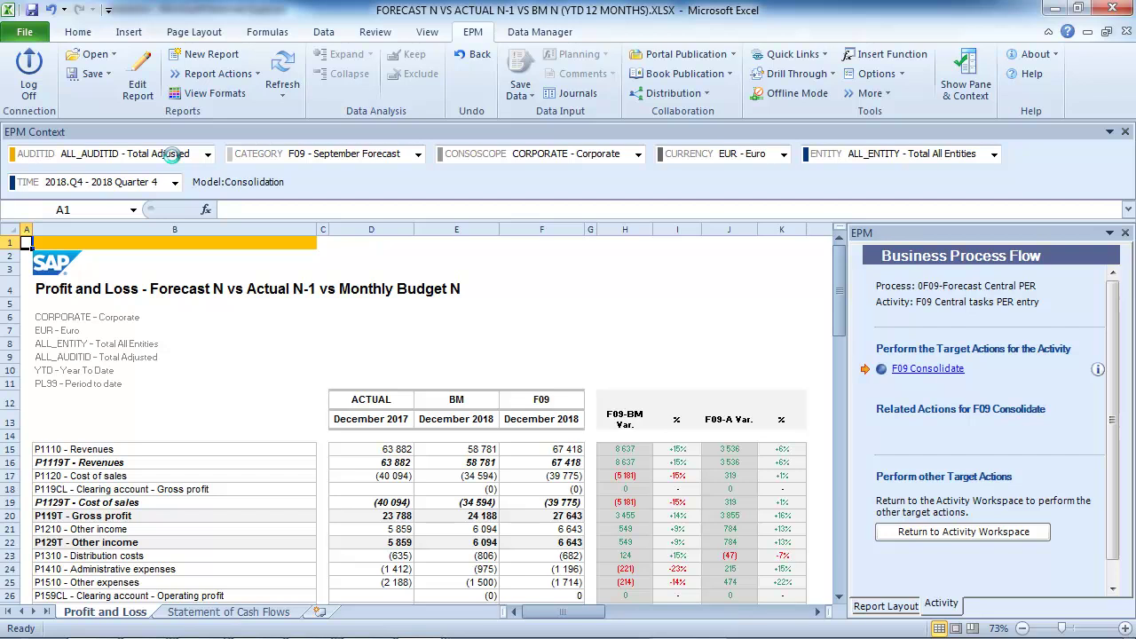
Open FORECAST N - BY ENTITY.XLSX from the 40 FORECAST folder and refresh it
click(196, 236)
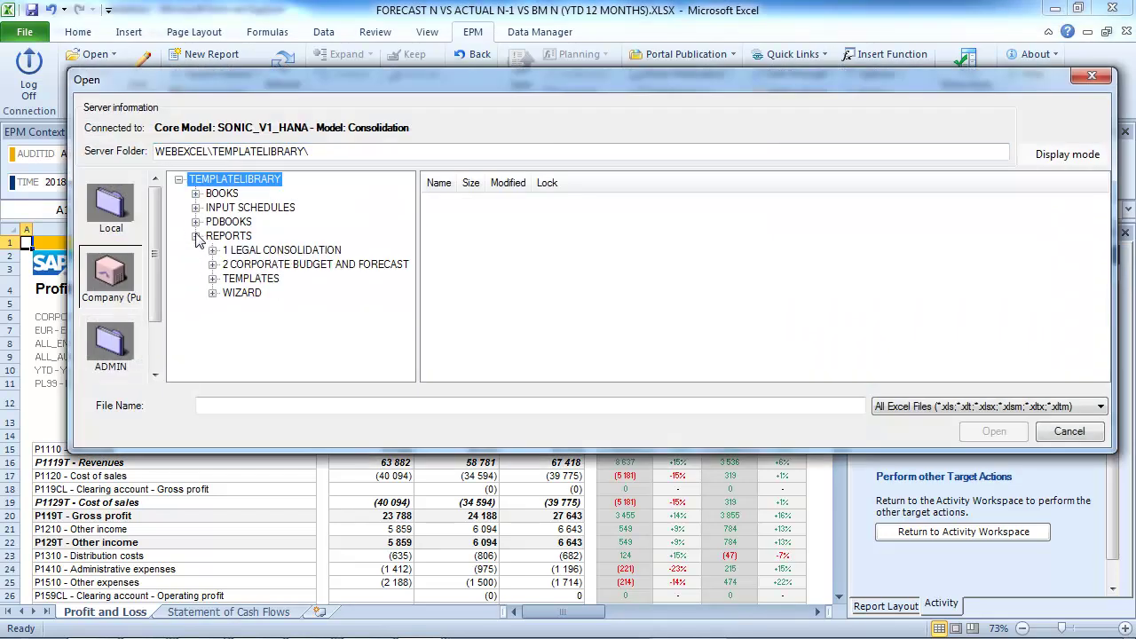
click(212, 264)
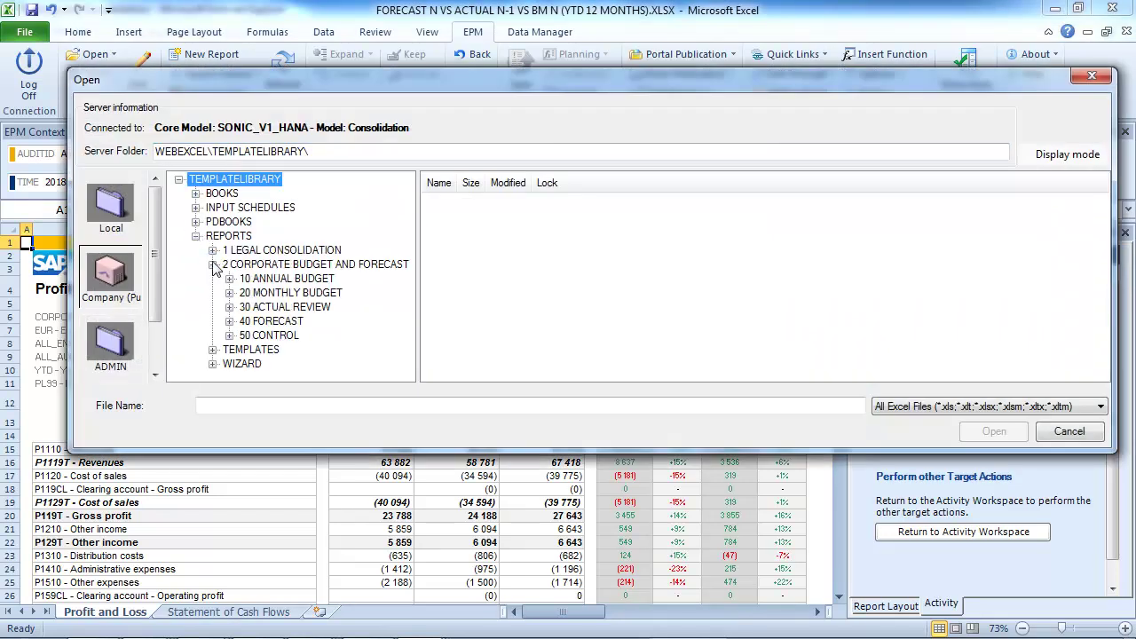
click(258, 323)
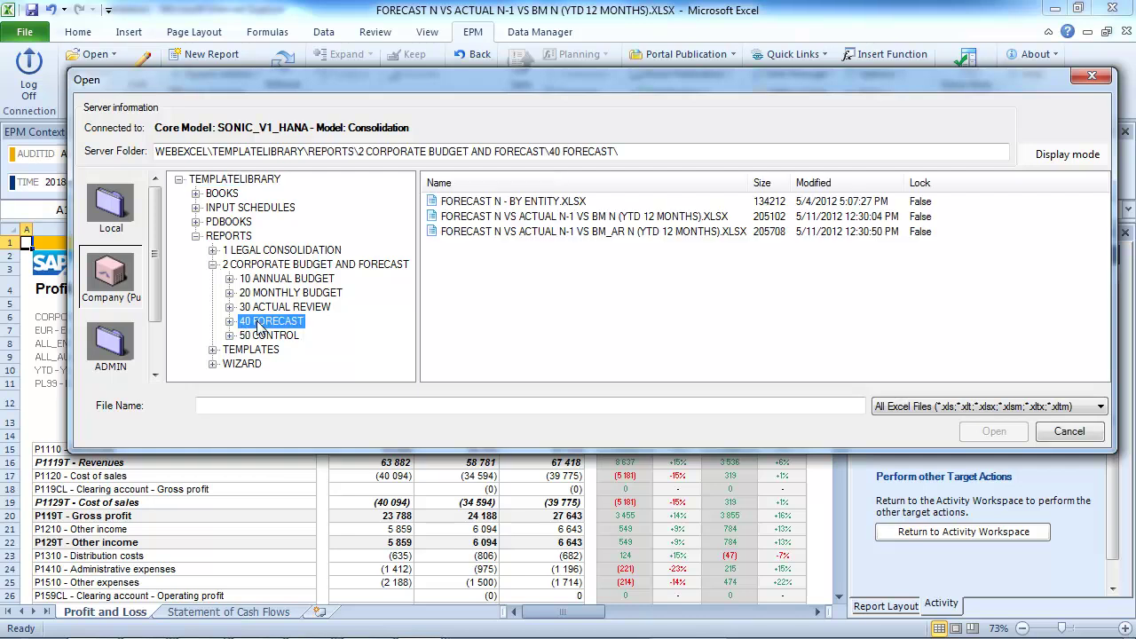
click(462, 202)
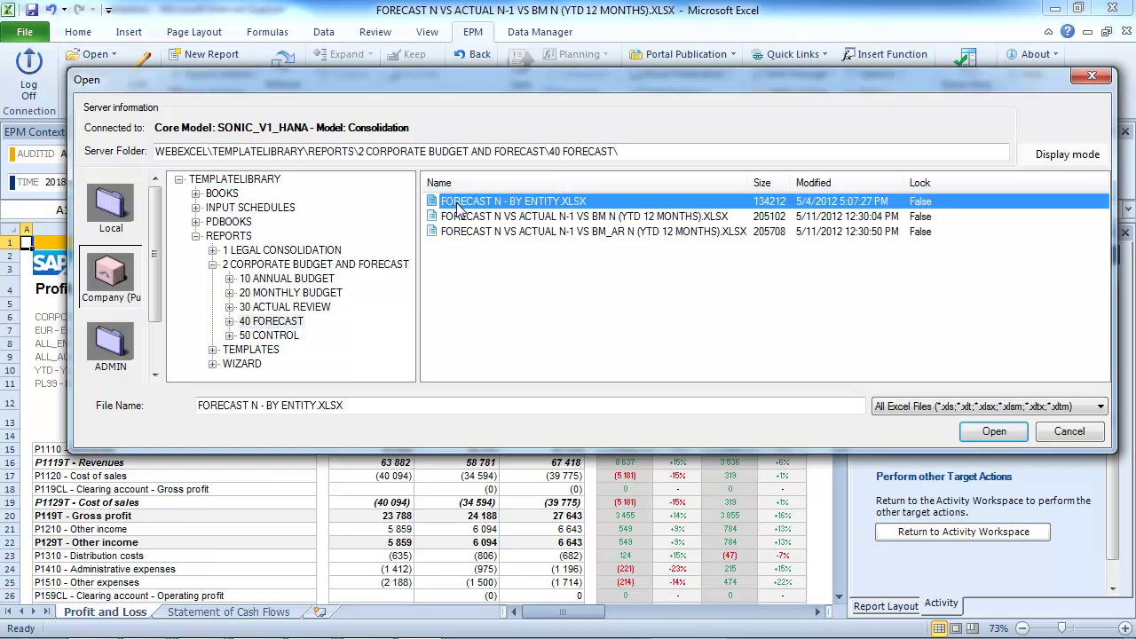
click(985, 432)
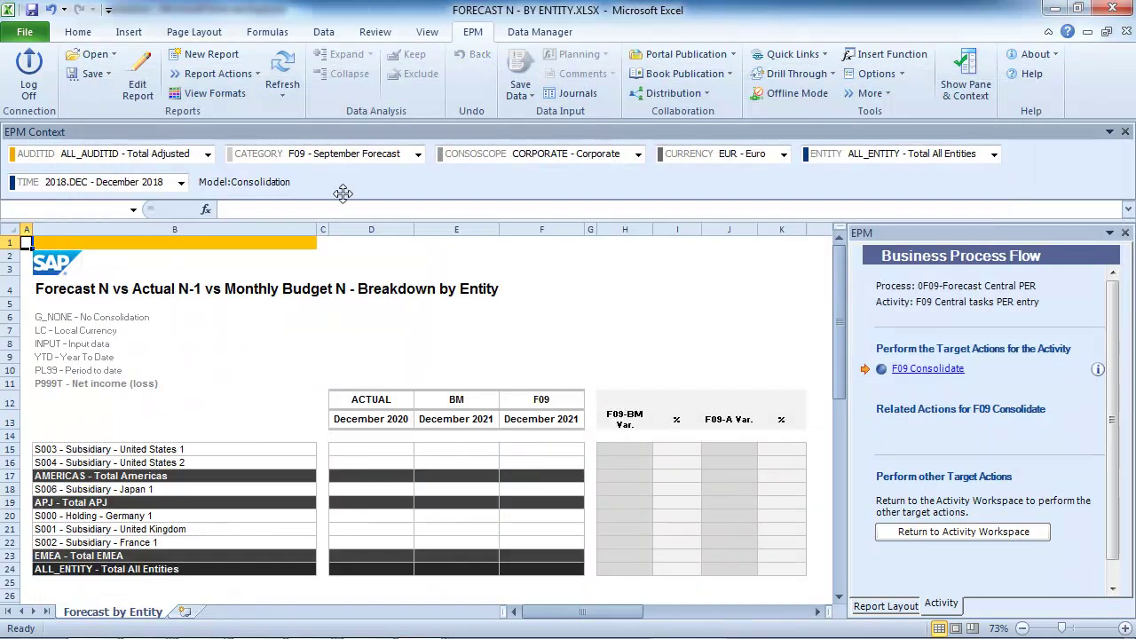
click(282, 75)
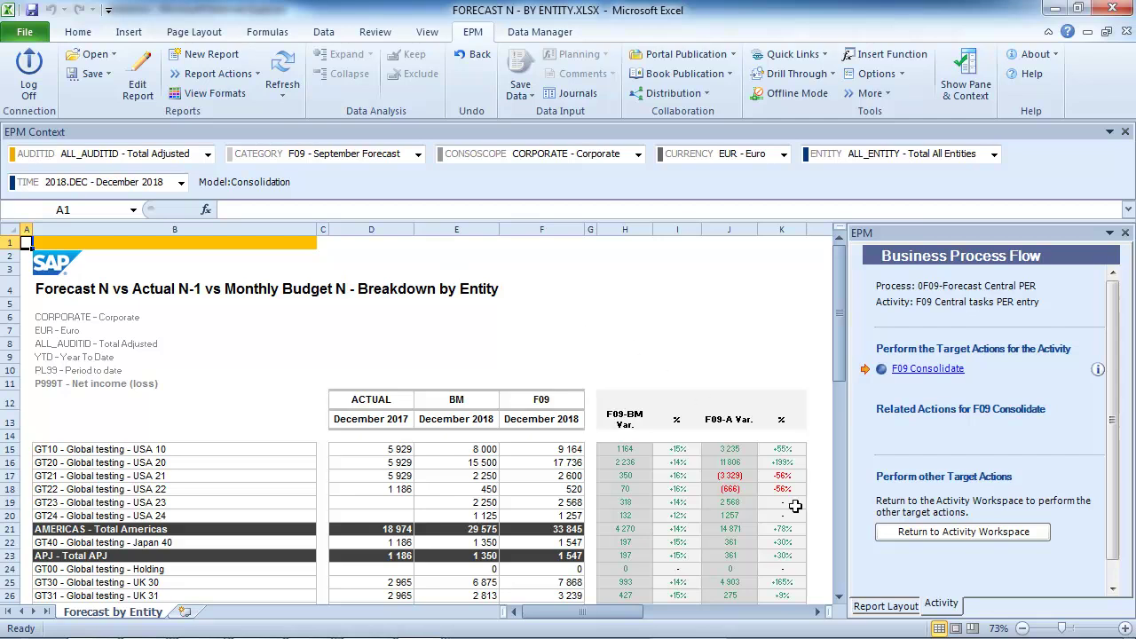
Check the by-entity total of 46 751, then return to the activity workspace
click(838, 597)
scroll(845, 604, down, 3)
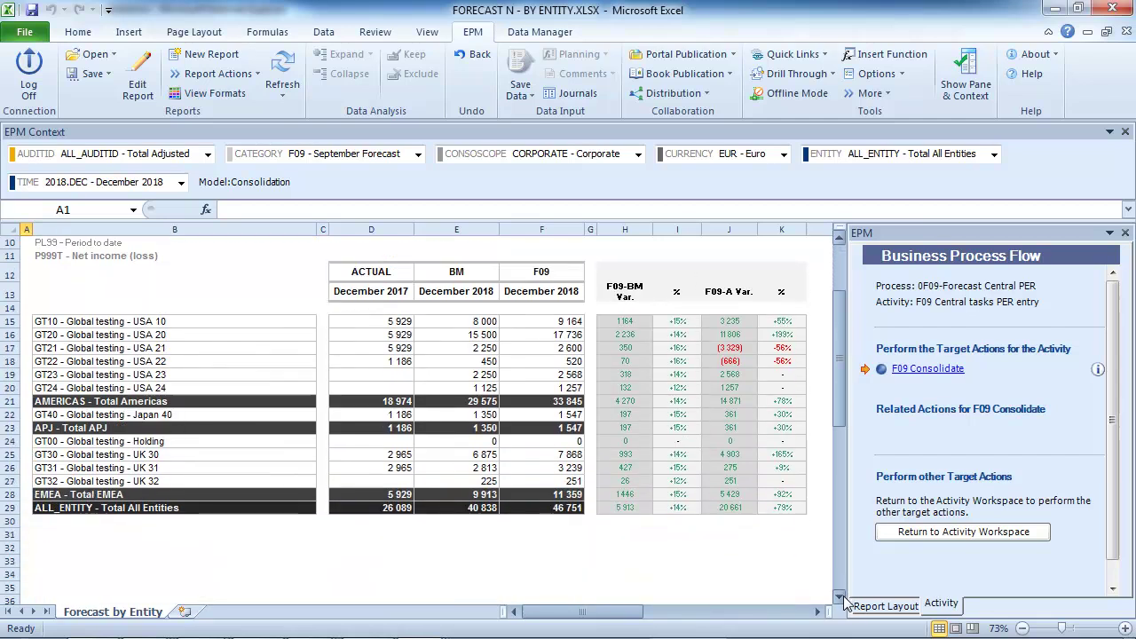
drag(843, 423, 836, 369)
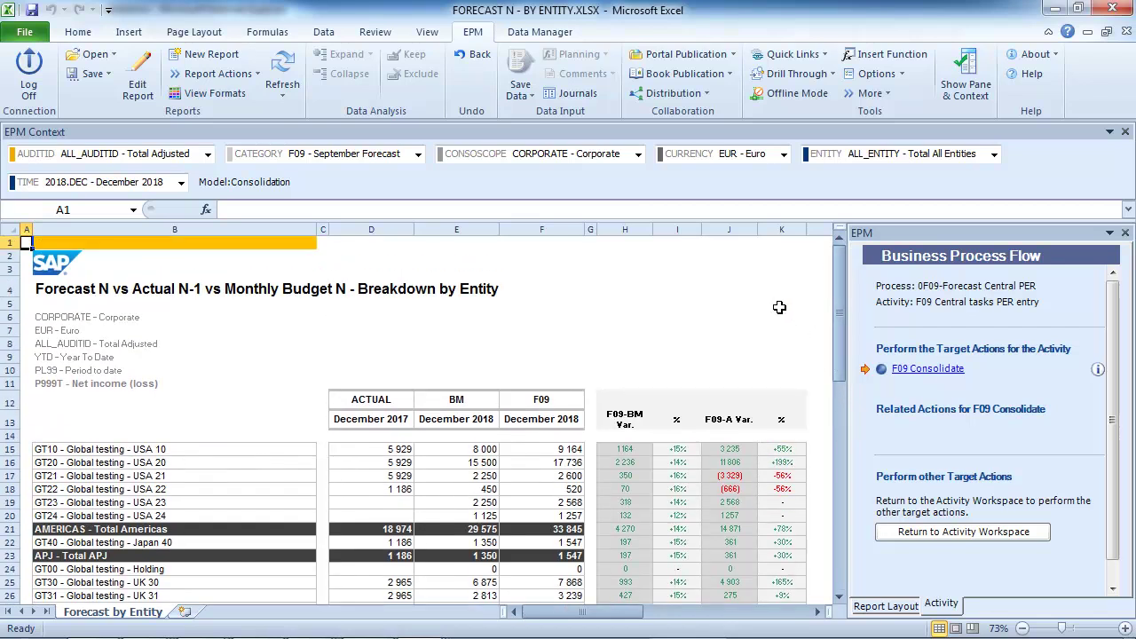
click(1004, 532)
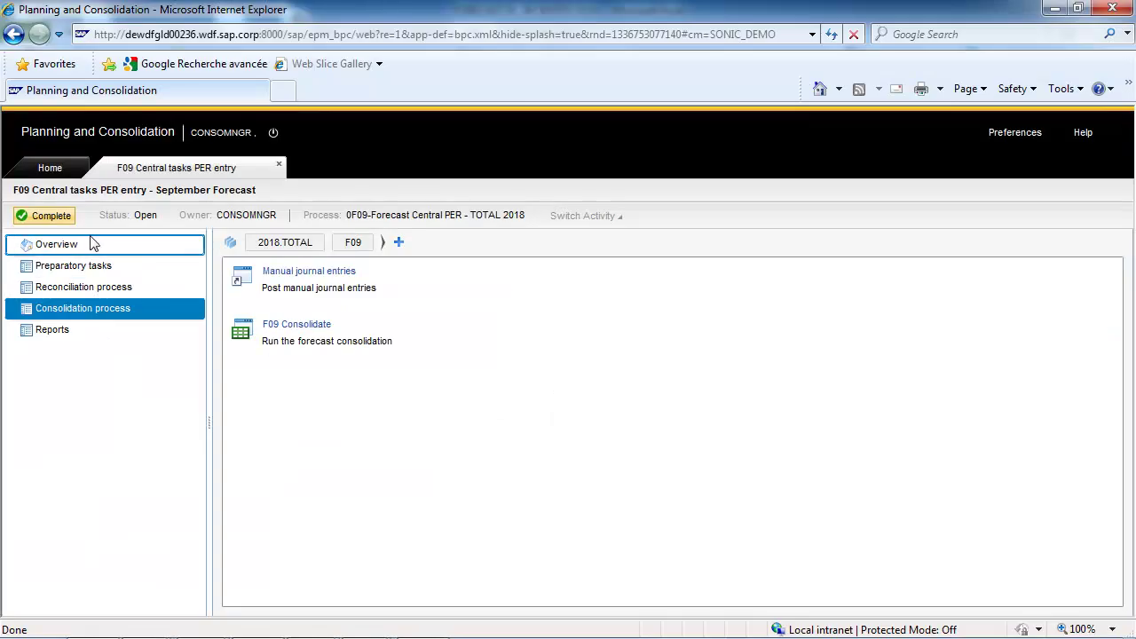
Complete the F09 central tasks activity, close its tab, and finalize 0F09-Forecast Central PER in Process Monitor
click(51, 216)
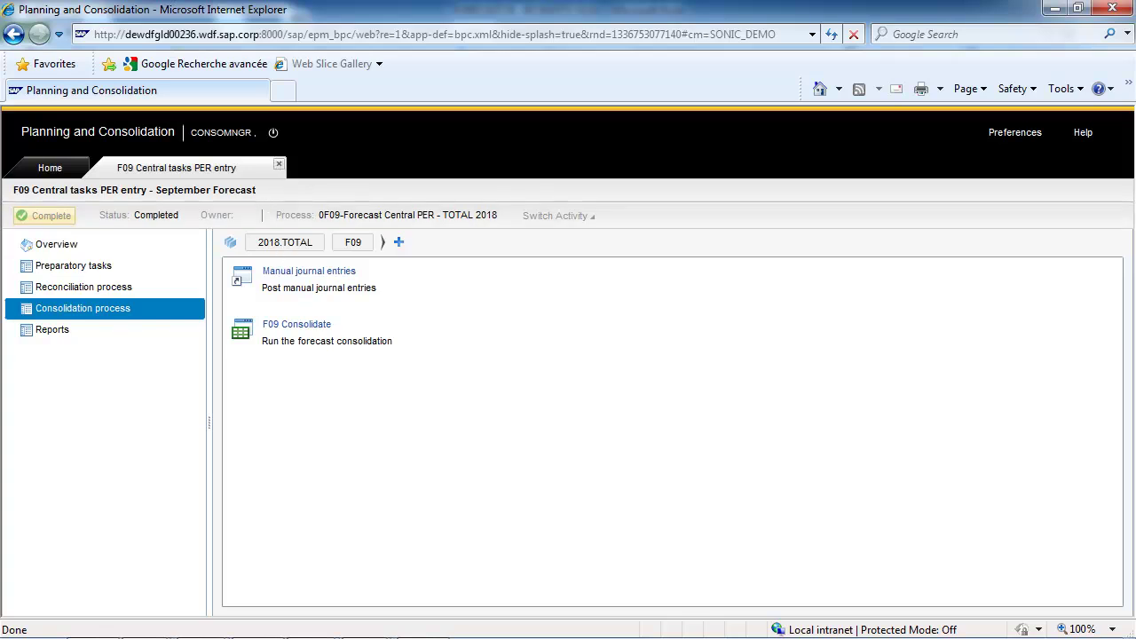
click(279, 164)
click(494, 402)
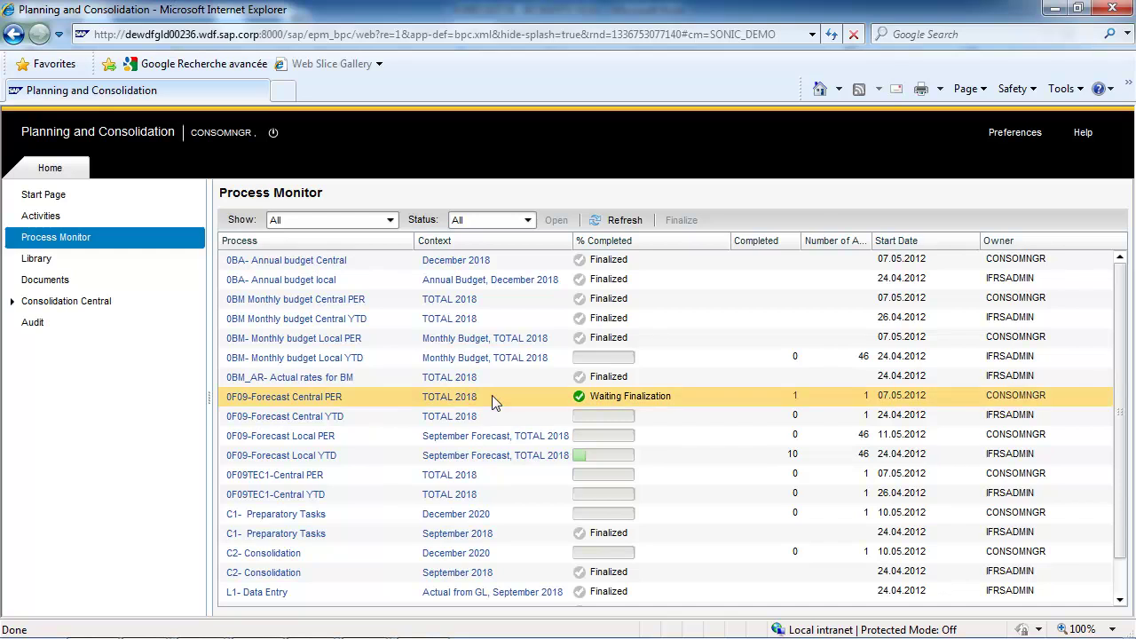
click(492, 396)
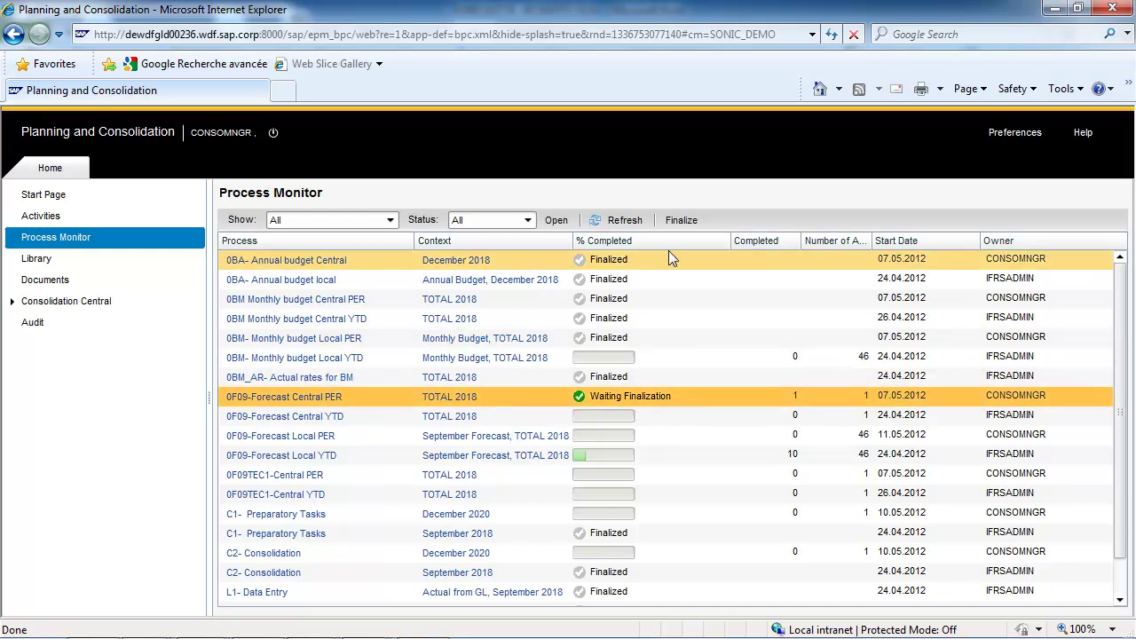
click(674, 220)
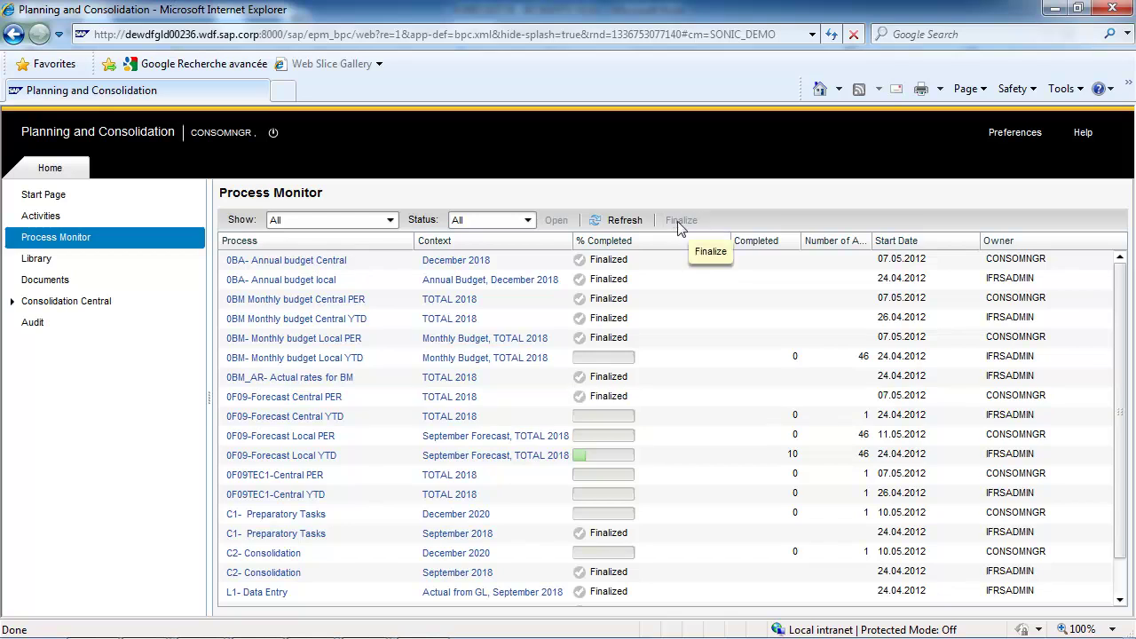